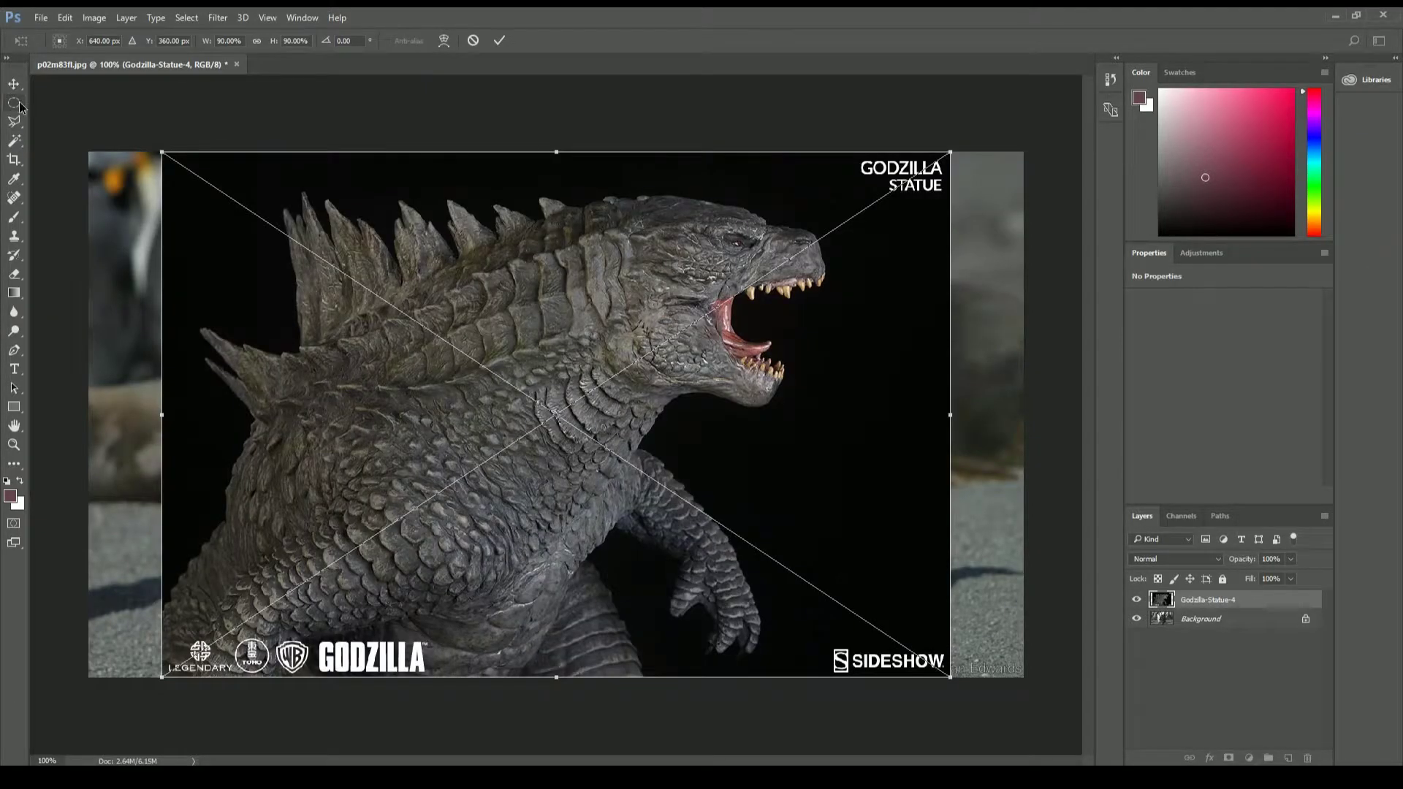
# Step: Cut Godzilla's head out of the rasterized statue layer with an elliptical selection, deleting the rest
pyautogui.click(13, 103)
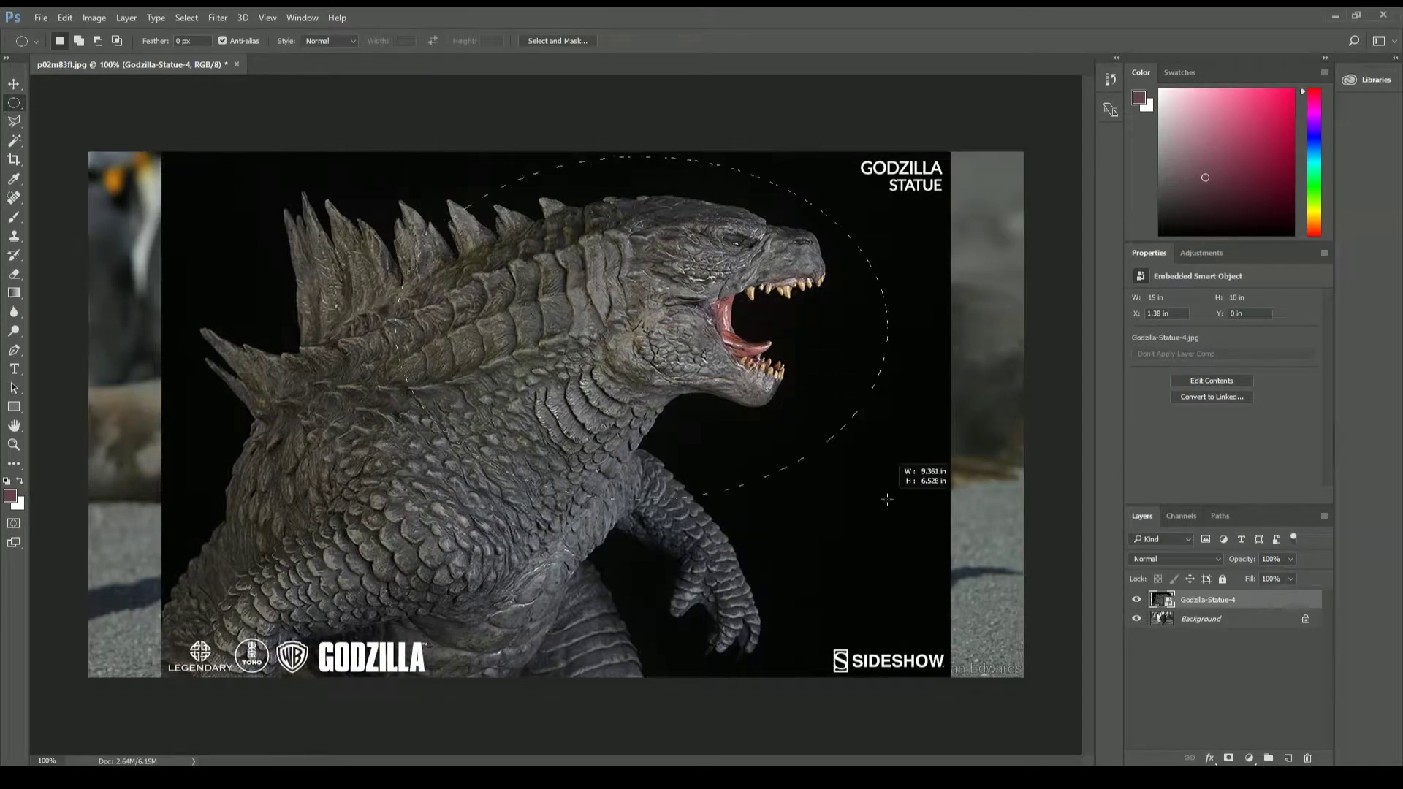
pyautogui.moveTo(396, 157); pyautogui.dragTo(888, 502)
pyautogui.rightClick(1228, 599)
pyautogui.click(1092, 336)
pyautogui.hotkey('shift', 'ctrl', 'i')
pyautogui.press('Delete')
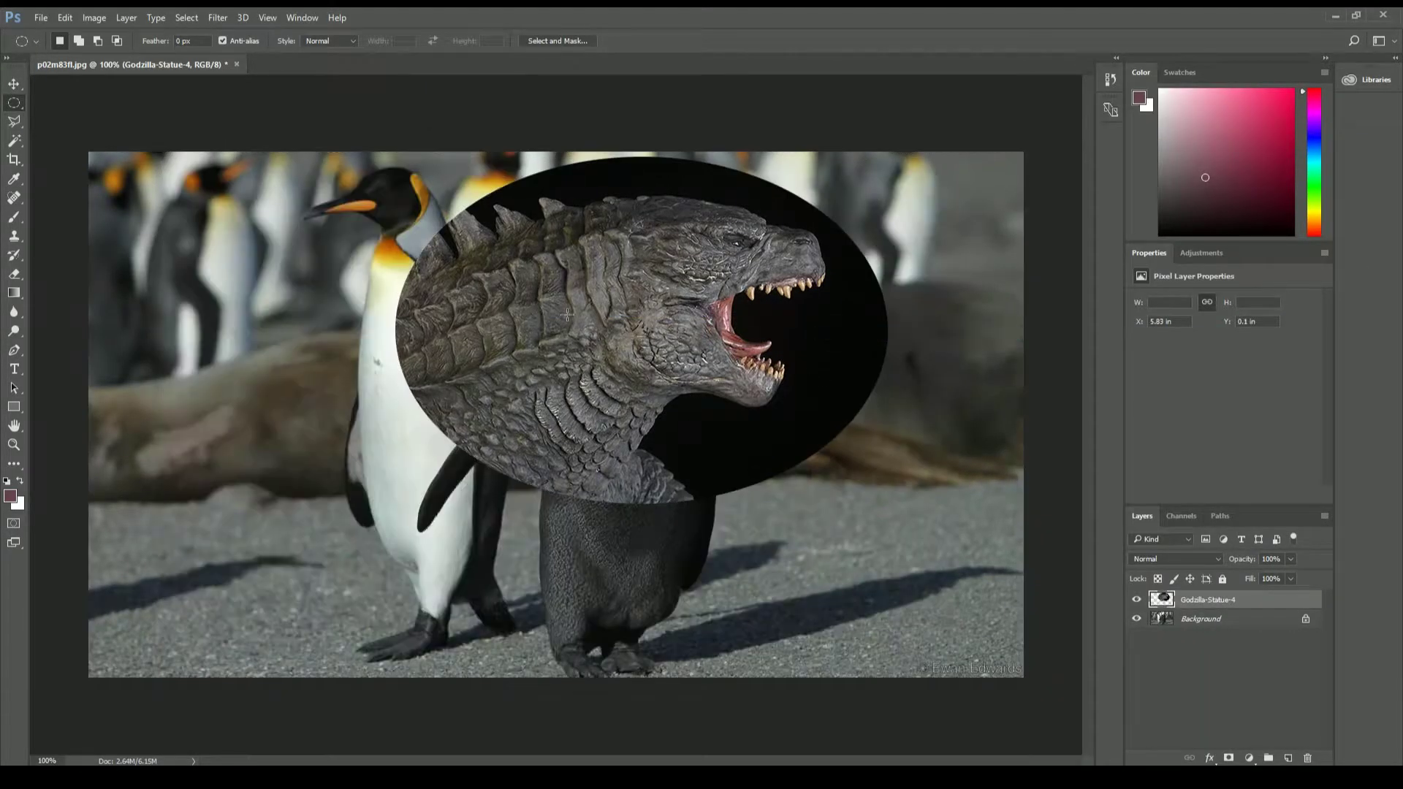
# Step: Shrink the head, rotate it about -19°, and place it on the right penguin's neck
pyautogui.rightClick(642, 266)
pyautogui.click(670, 407)
pyautogui.moveTo(396, 157)
pyautogui.mouseDown()
pyautogui.moveTo(484, 246)
pyautogui.moveTo(604, 298)
pyautogui.mouseUp()
pyautogui.moveTo(840, 248); pyautogui.dragTo(754, 204)
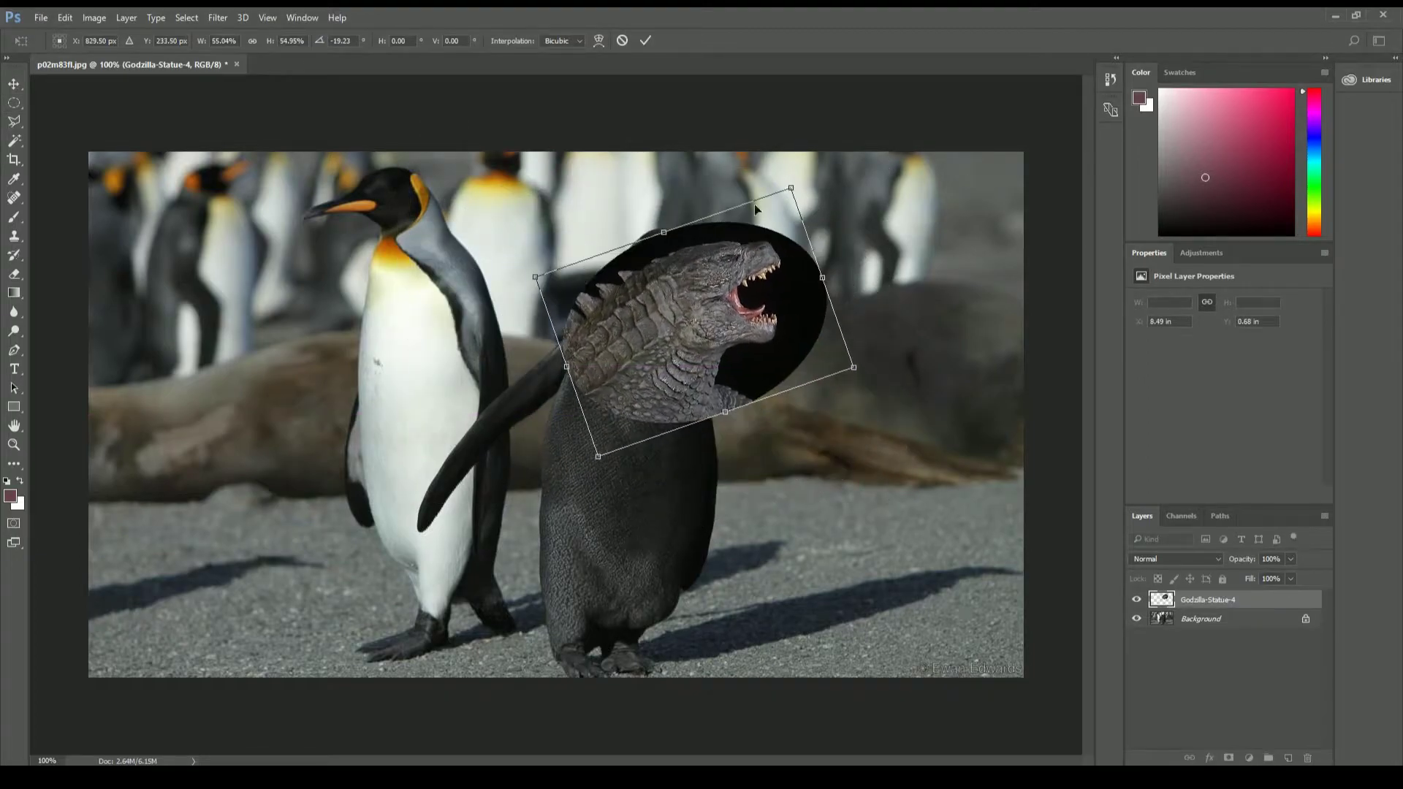
pyautogui.moveTo(709, 310); pyautogui.dragTo(703, 250)
pyautogui.press('Return')
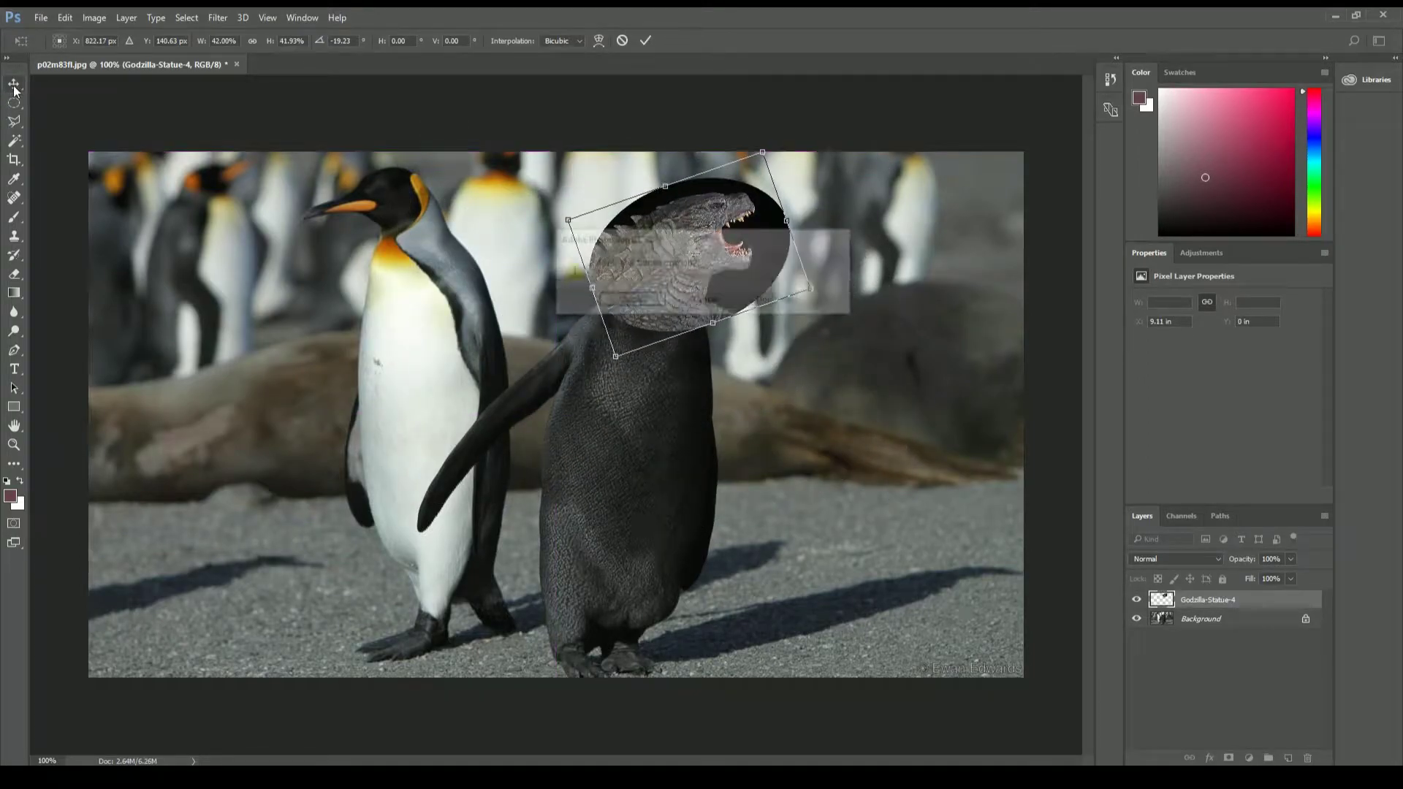
# Step: Remove the black background around the head and set the layer opacity to 43%
pyautogui.click(14, 141)
pyautogui.click(768, 241)
pyautogui.press('Delete')
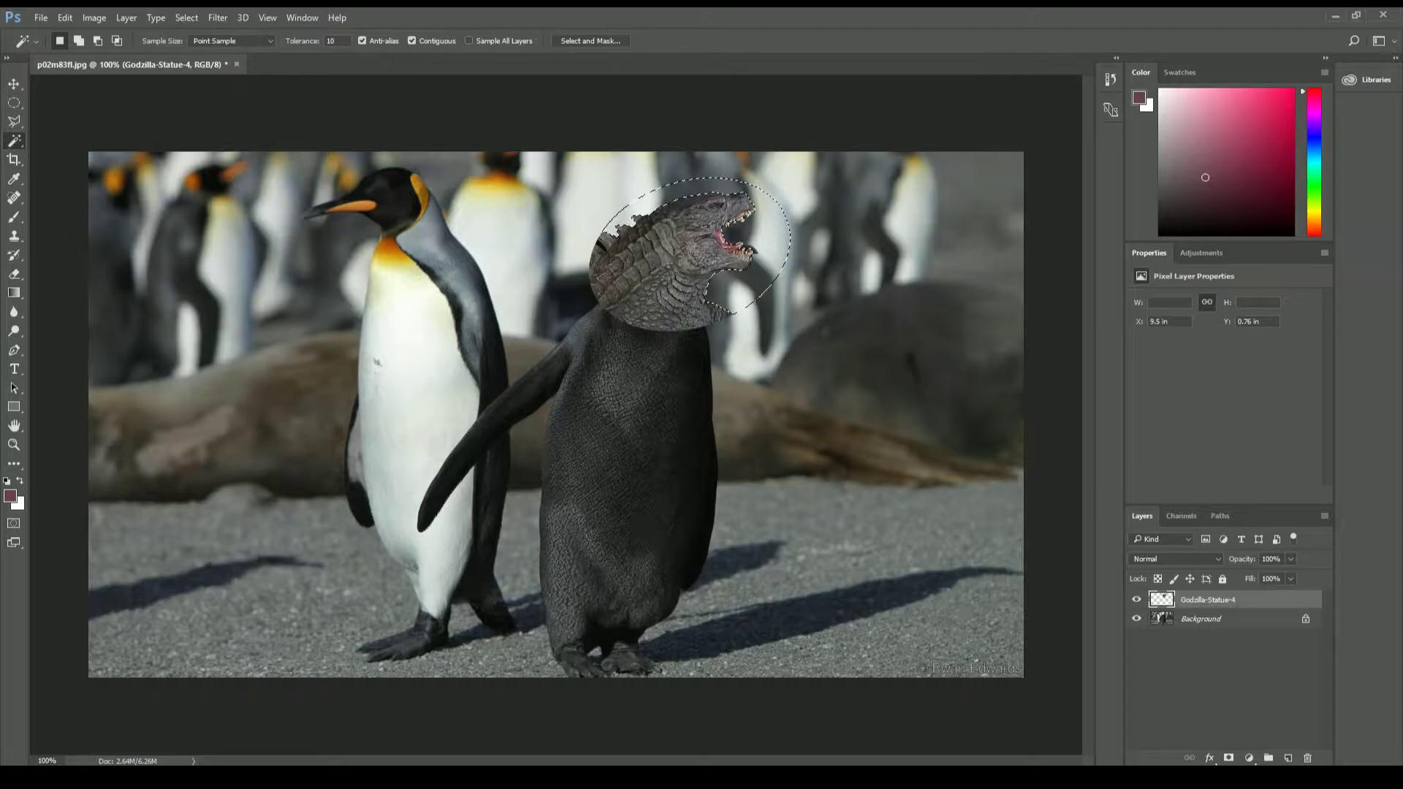
pyautogui.press('m')
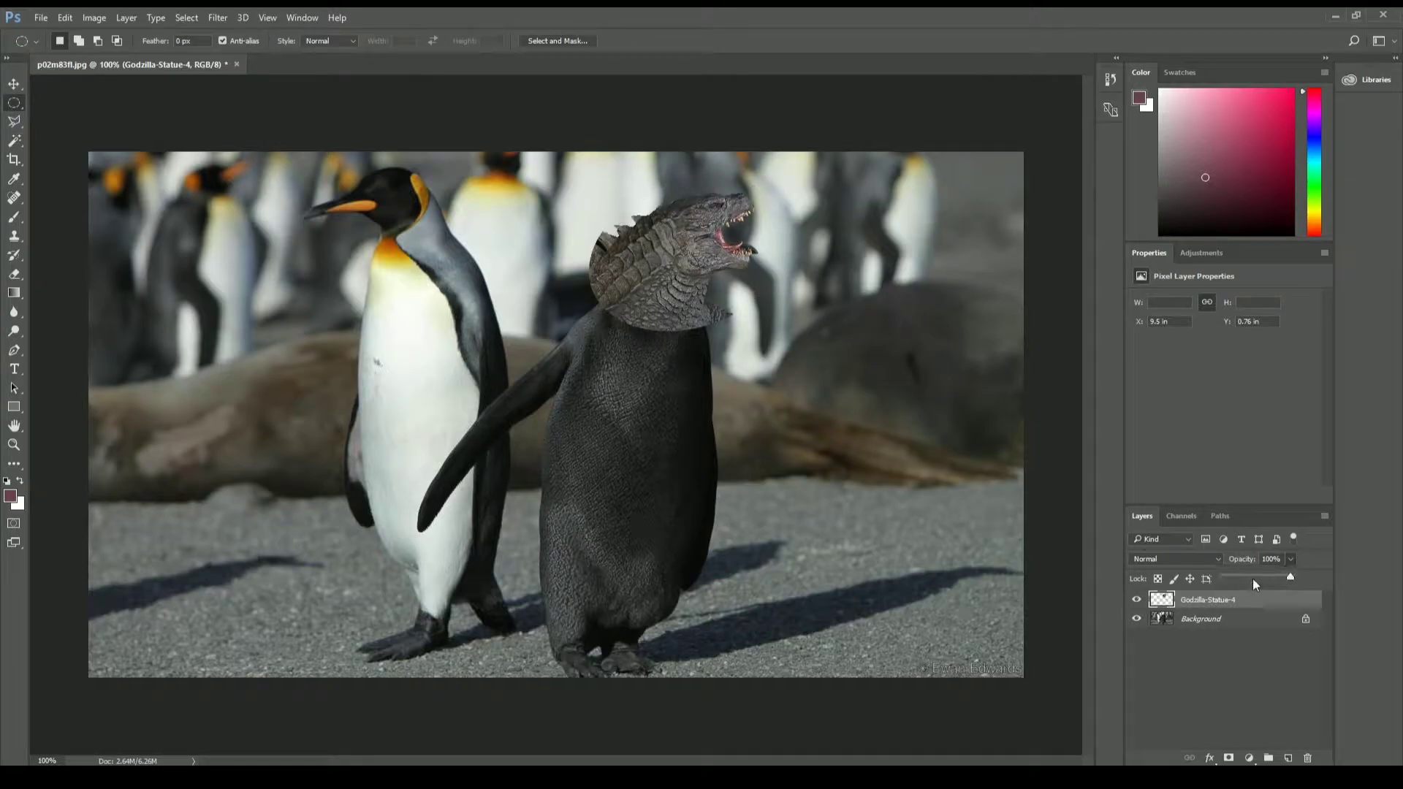
pyautogui.click(1253, 578)
# Step: Zoom in on the head and delete the excess chest piece with the Polygonal Lasso
pyautogui.press('l')
pyautogui.press('z')
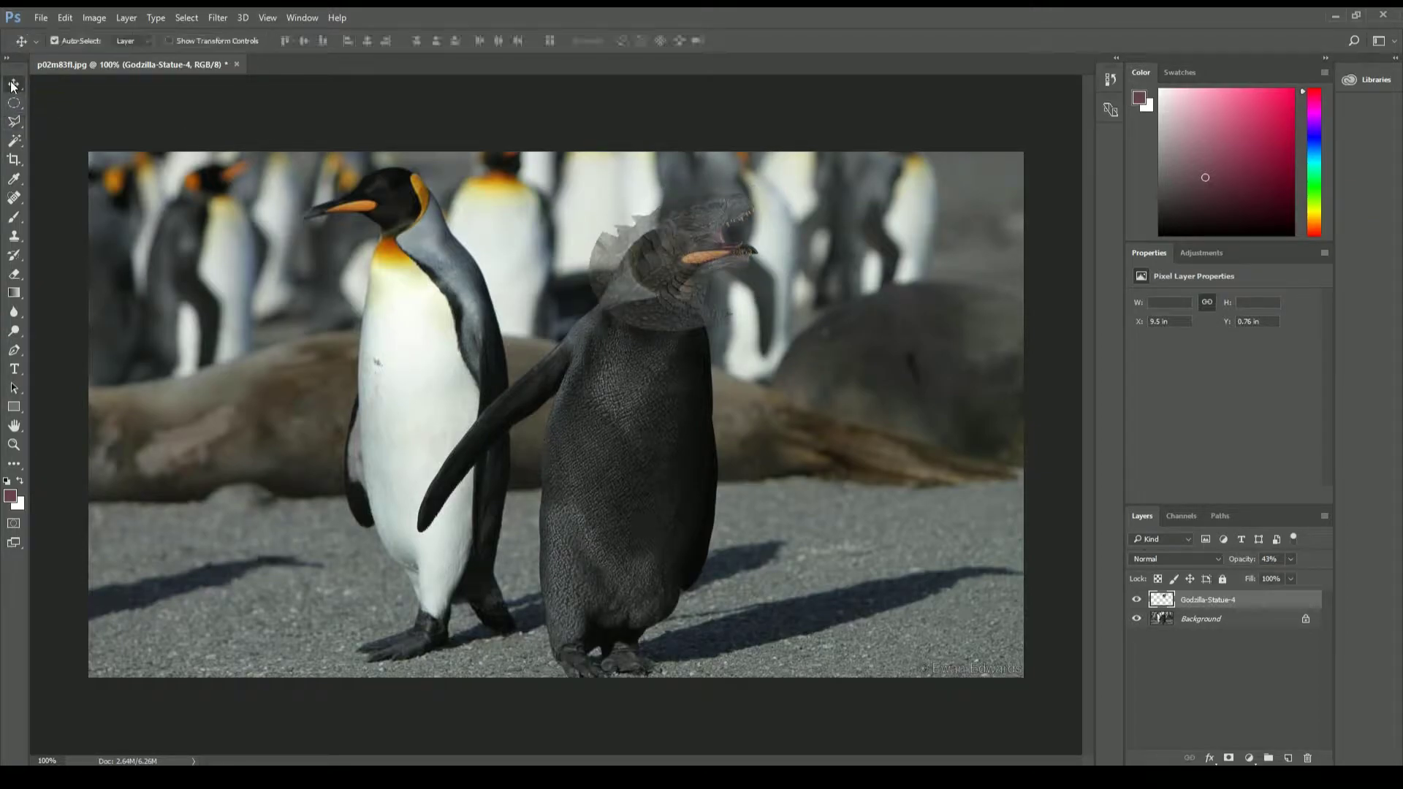
pyautogui.moveTo(730, 241); pyautogui.dragTo(790, 241)
pyautogui.click(16, 122)
pyautogui.click(772, 395)
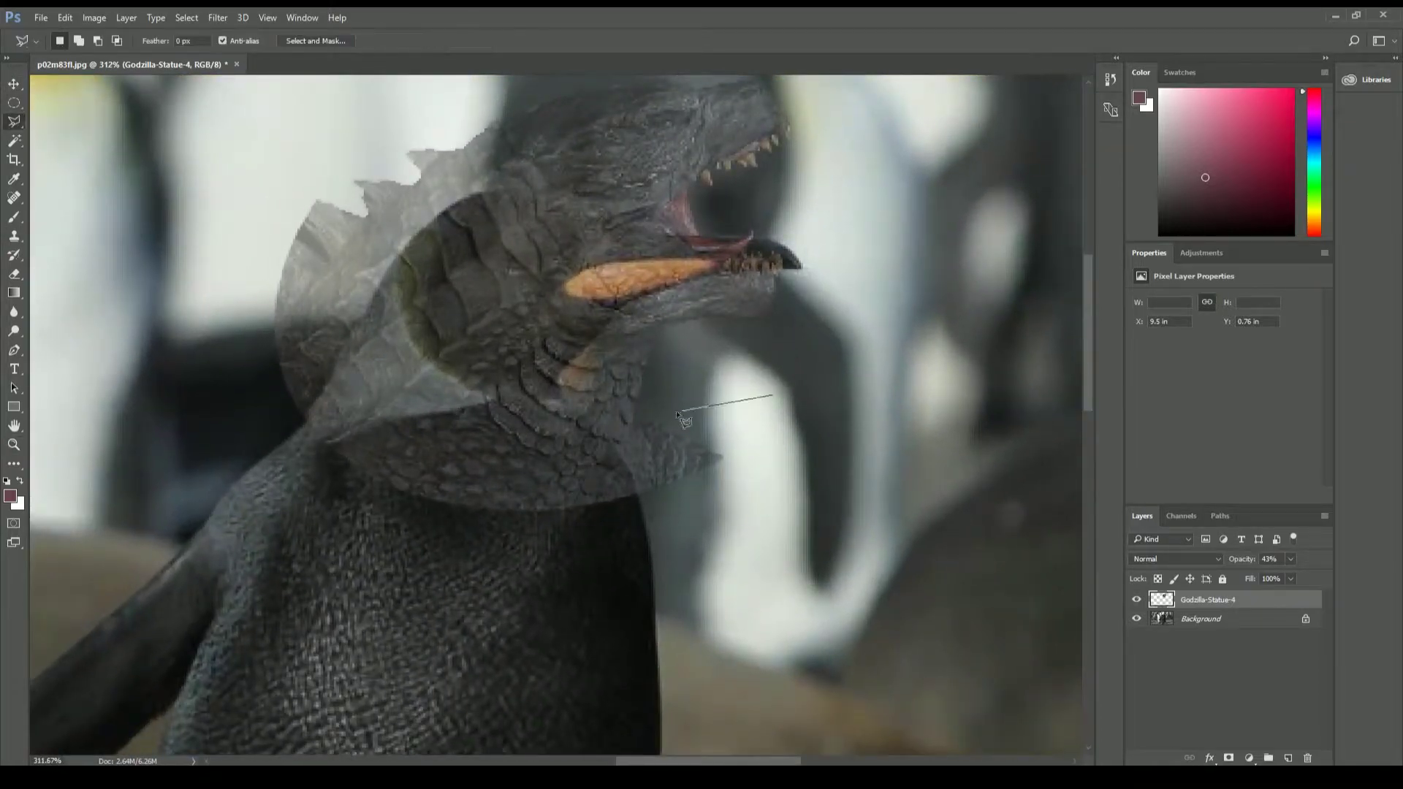
pyautogui.press('Delete')
pyautogui.hotkey('ctrl', 'd')
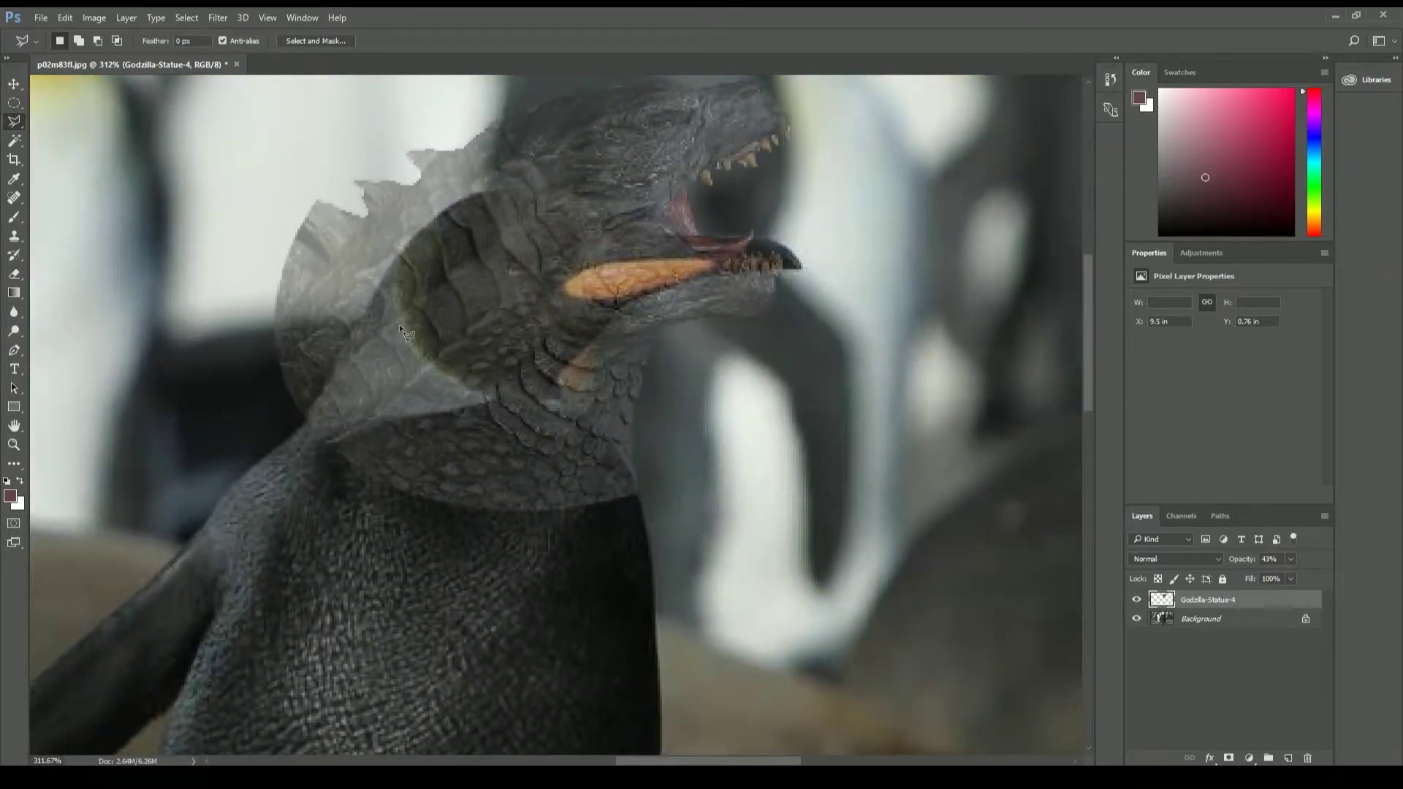
# Step: Nudge the Godzilla head slightly right and down with the arrow keys
pyautogui.click(16, 86)
pyautogui.press('Down')
pyautogui.press('Down')
pyautogui.press('Down')
pyautogui.press('Down')
pyautogui.press('Down')
pyautogui.press('Down')
pyautogui.press('Right')
pyautogui.press('Right')
pyautogui.press('Down')
pyautogui.press('Down')
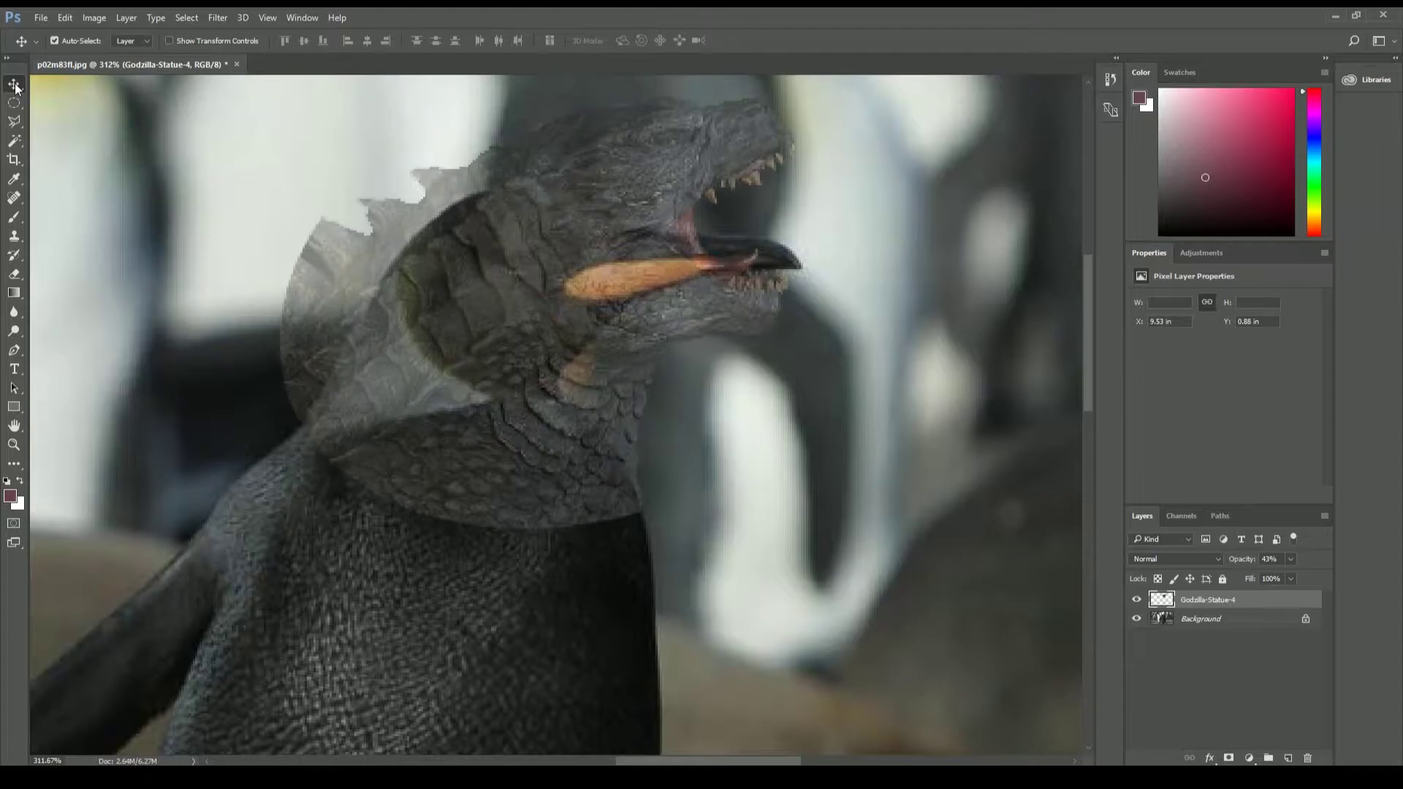
# Step: Delete the ghosted left edge of the head and restore the layer to 100% opacity
pyautogui.click(15, 121)
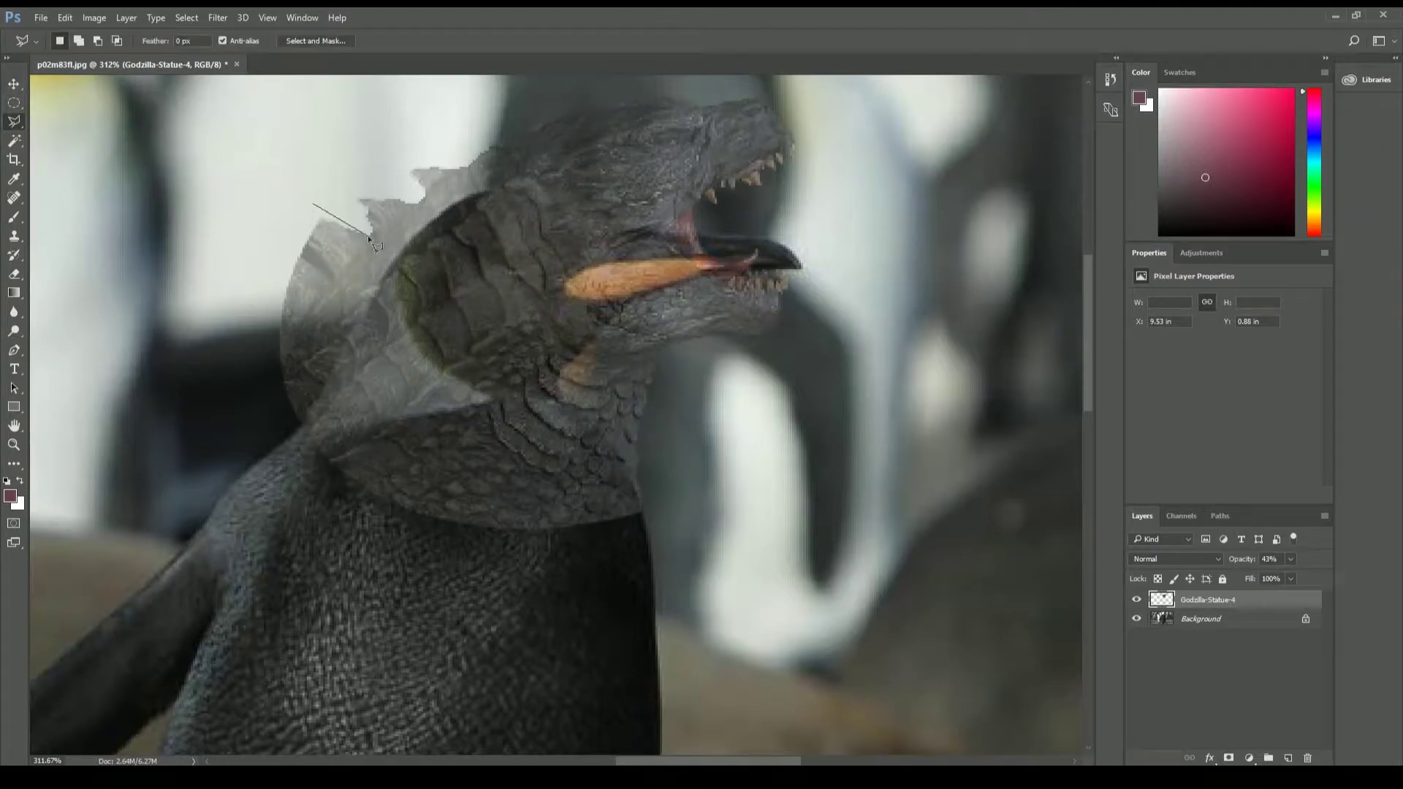
pyautogui.click(209, 321)
pyautogui.click(313, 204)
pyautogui.press('Delete')
pyautogui.hotkey('ctrl', 'd')
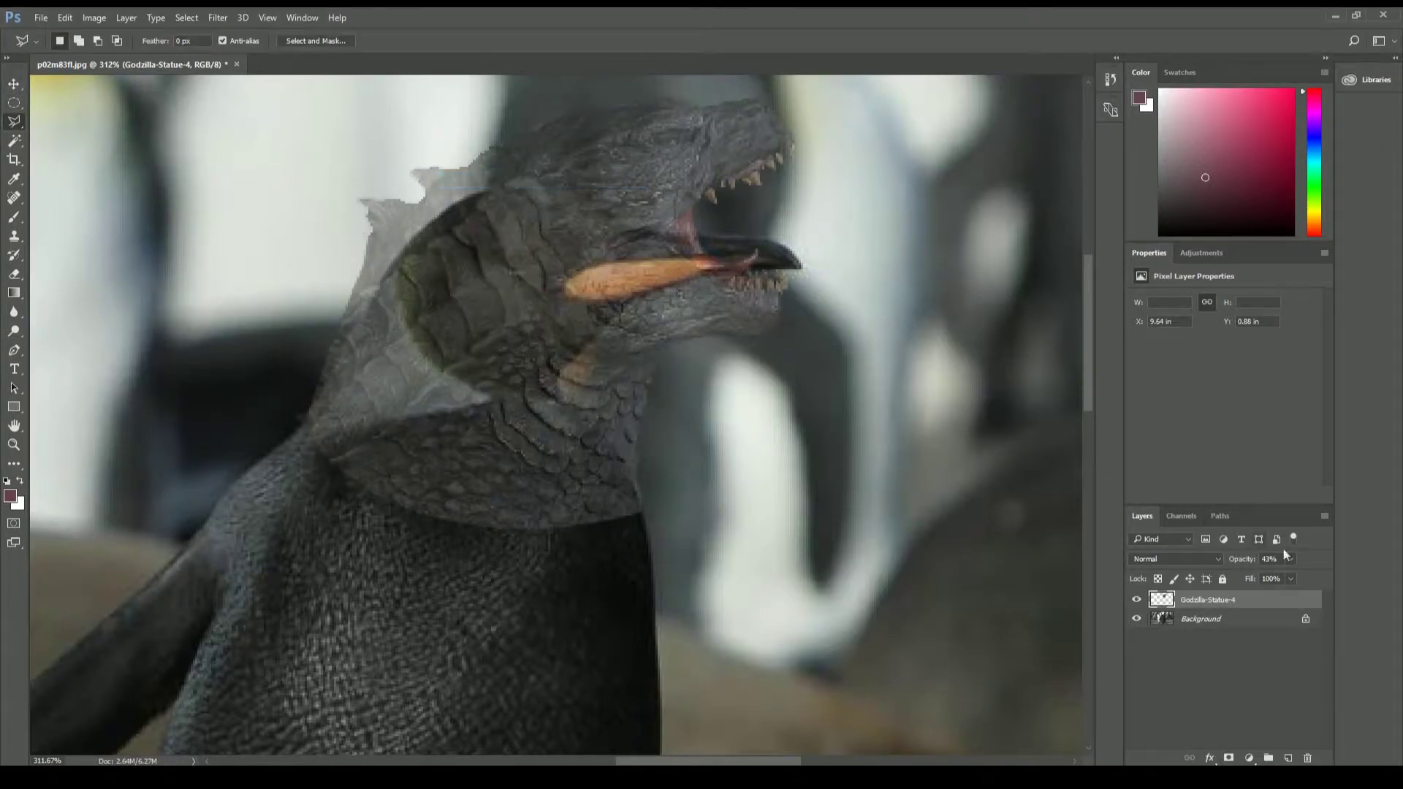
pyautogui.moveTo(1295, 579); pyautogui.dragTo(1316, 619)
# Step: Clone away the penguin's beak tip under Godzilla's jaw on the Background layer
pyautogui.click(1270, 621)
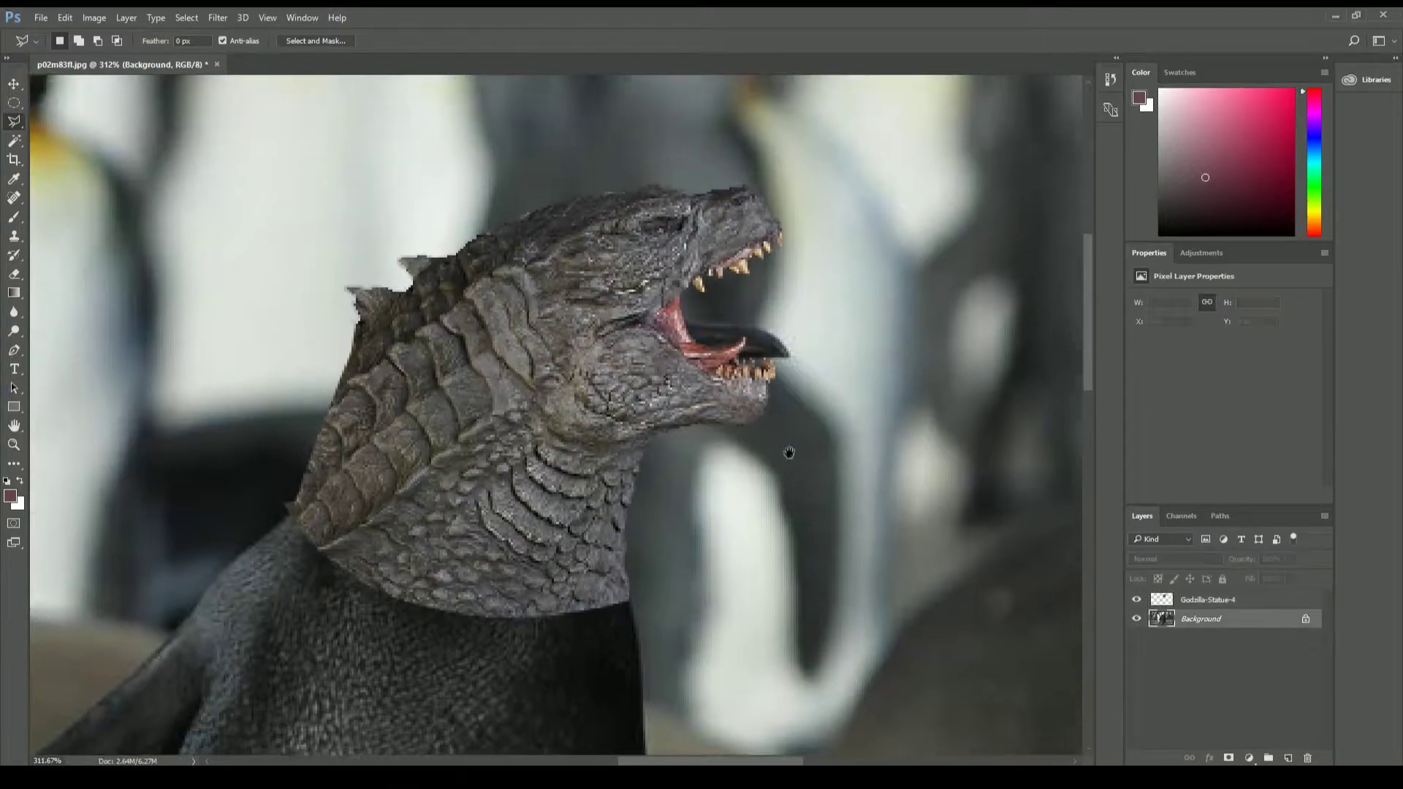
pyautogui.press('s')
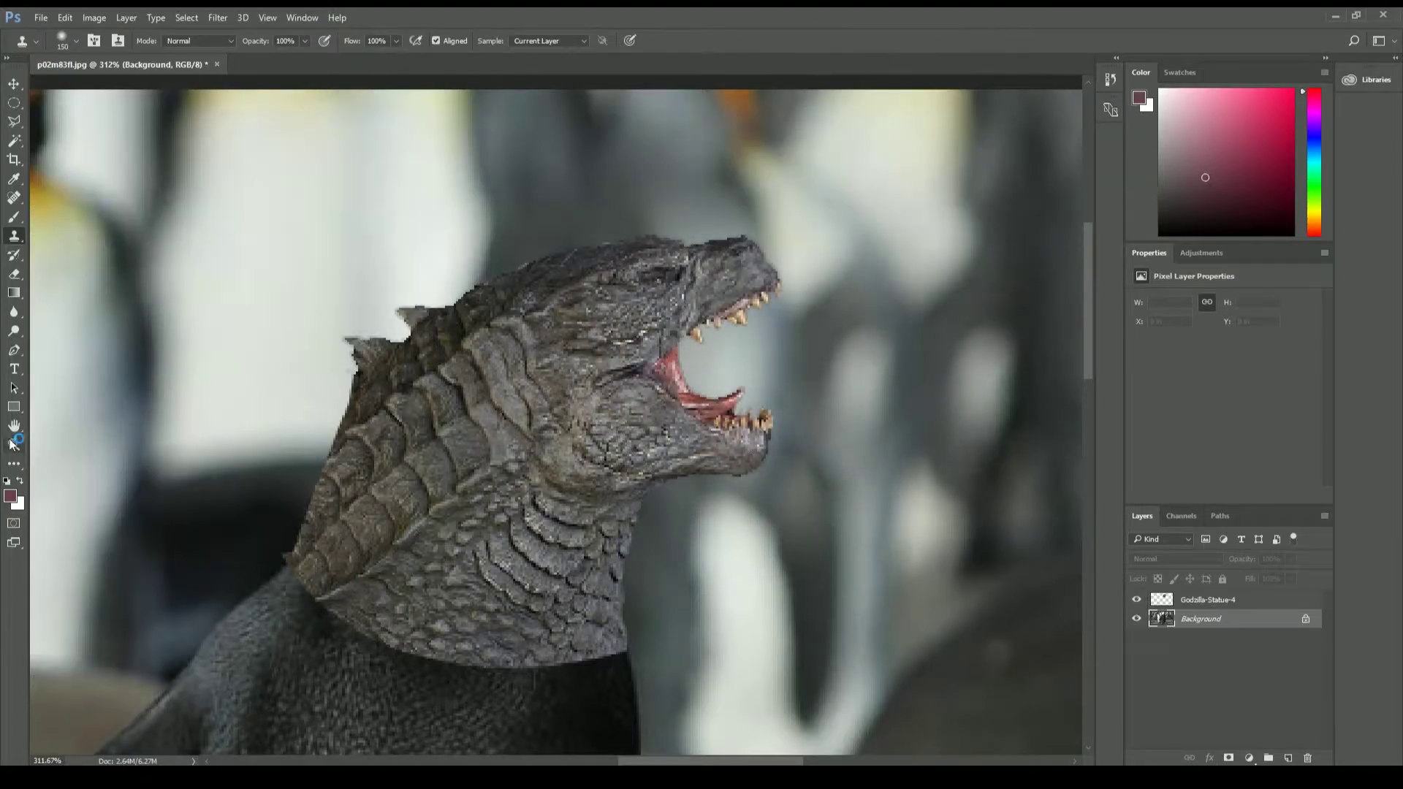
pyautogui.press('z')
pyautogui.hotkey('ctrl', '1')
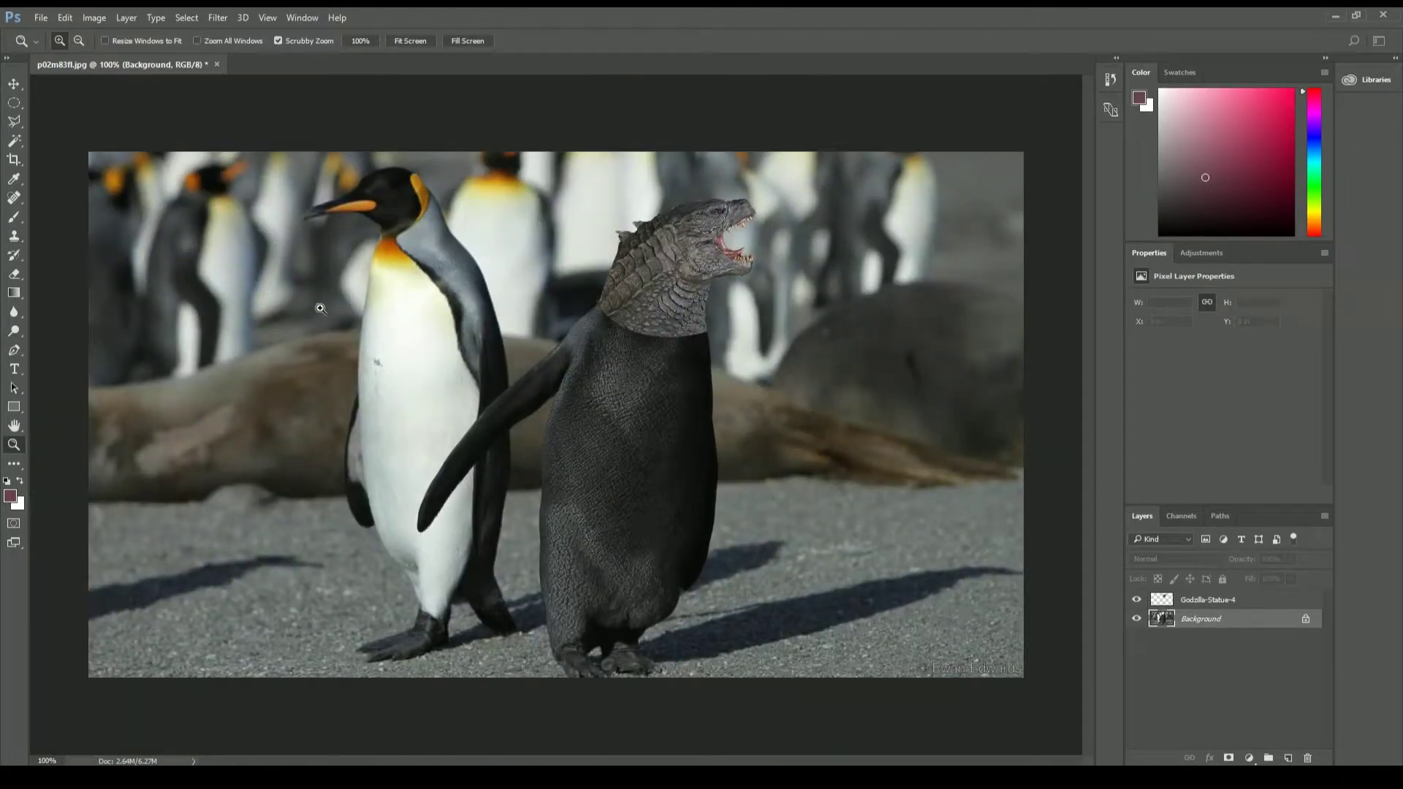
pyautogui.click(14, 235)
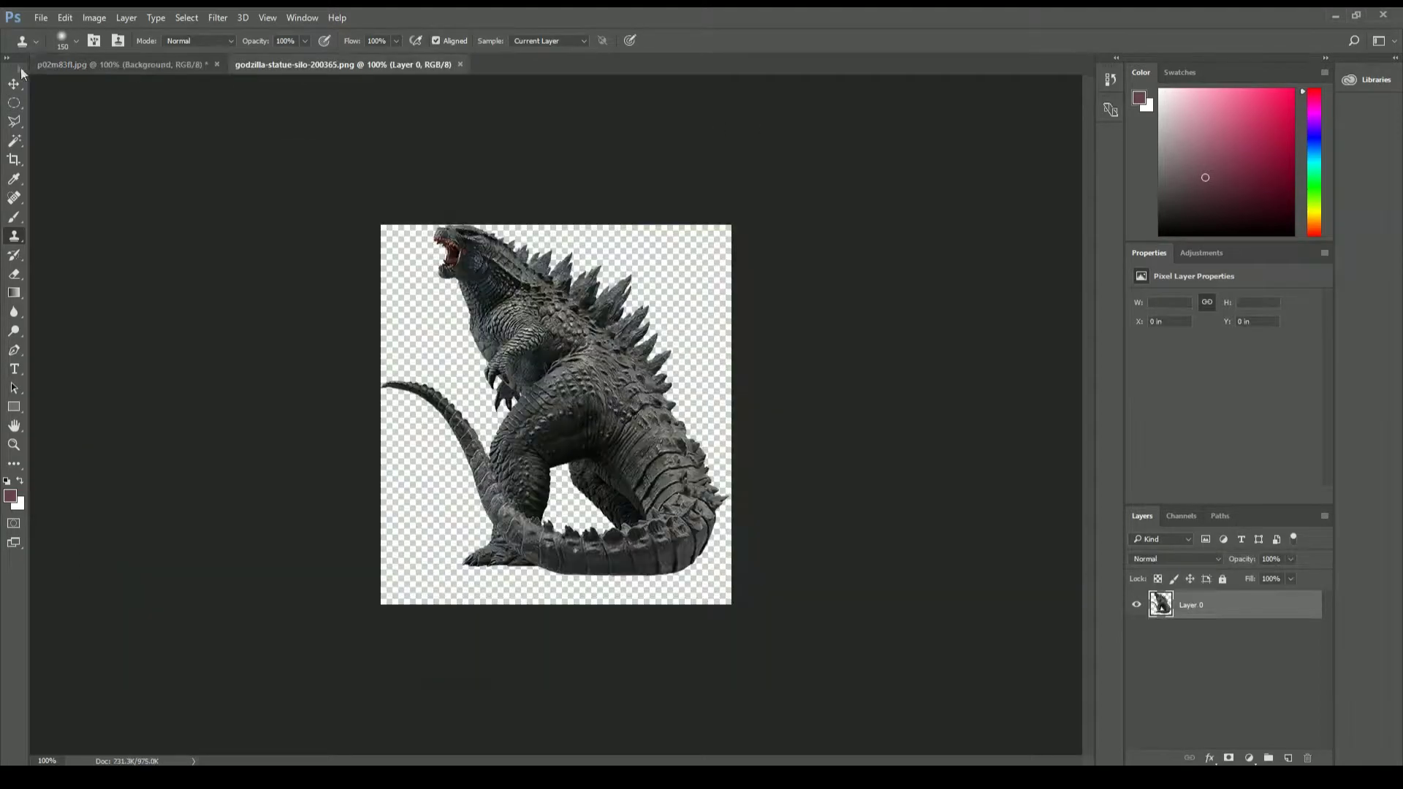
# Step: Copy Godzilla's back spines onto a new layer and drag it into the penguin photo
pyautogui.click(14, 102)
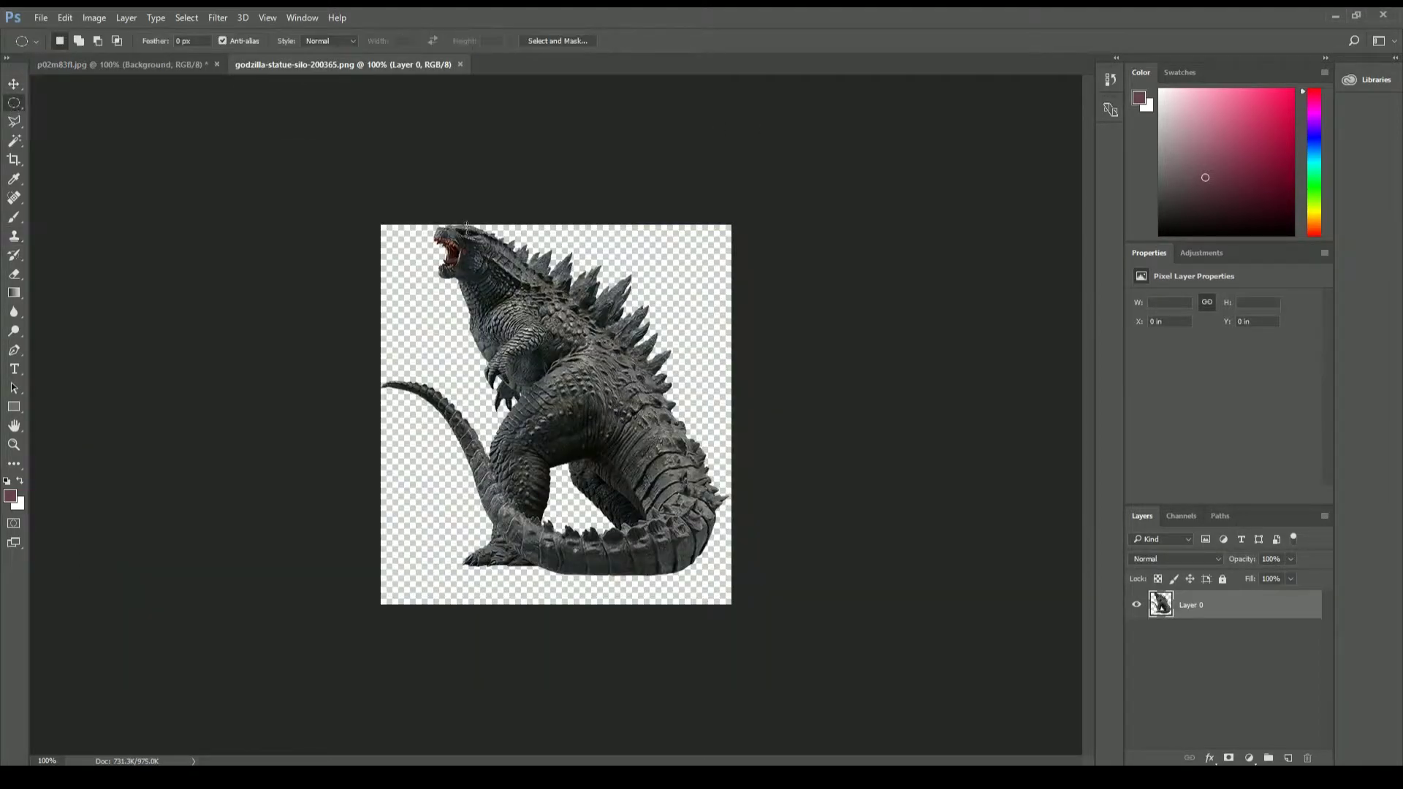
pyautogui.moveTo(453, 212); pyautogui.dragTo(701, 402)
pyautogui.hotkey('ctrl', 'j')
pyautogui.press('v')
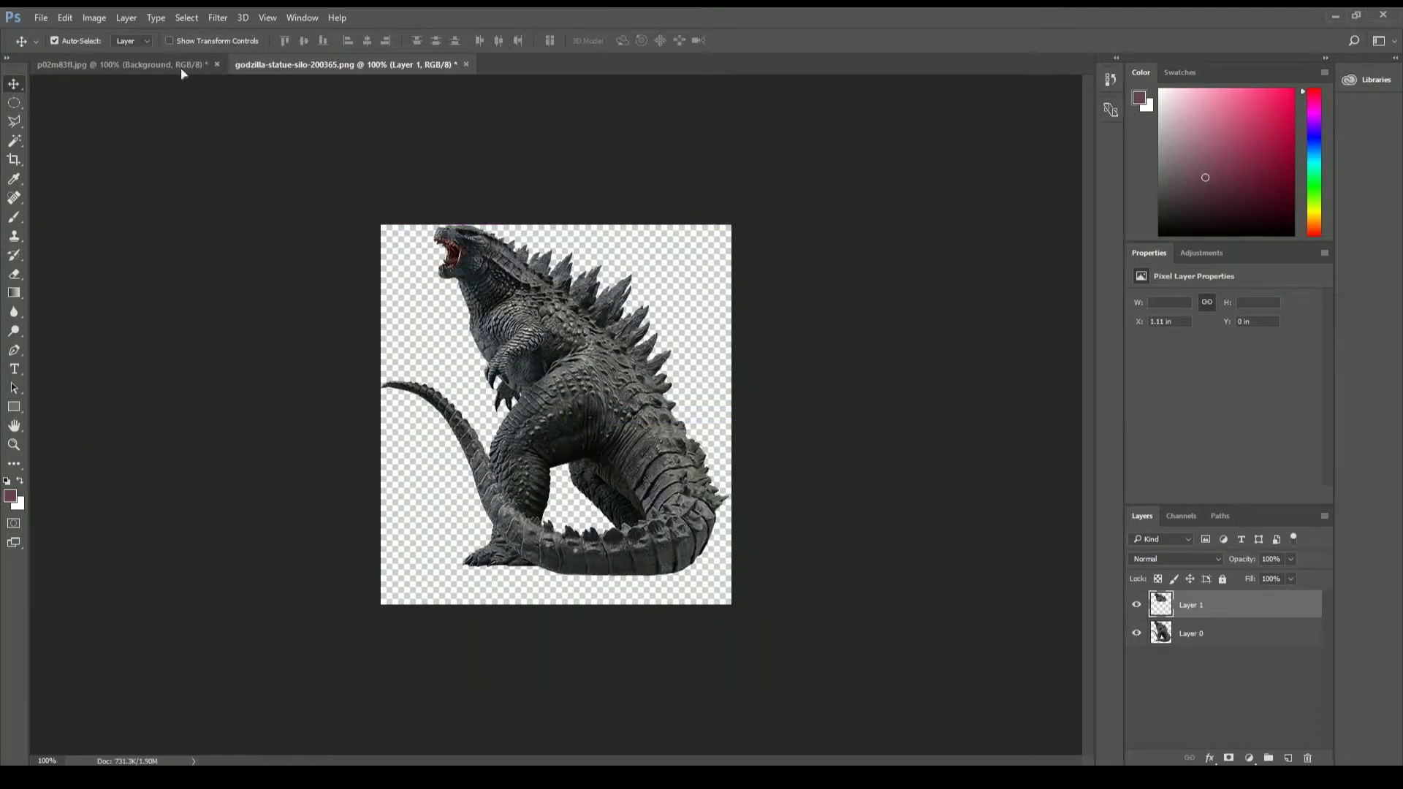
pyautogui.moveTo(555, 351)
pyautogui.mouseDown()
pyautogui.moveTo(555, 307)
pyautogui.moveTo(627, 296)
pyautogui.mouseUp()
# Step: Flip the spines horizontally and rotate them onto the penguin's back
pyautogui.rightClick(563, 279)
pyautogui.click(585, 494)
pyautogui.rightClick(612, 328)
pyautogui.click(643, 556)
pyautogui.moveTo(804, 344); pyautogui.dragTo(860, 287)
pyautogui.press('v')
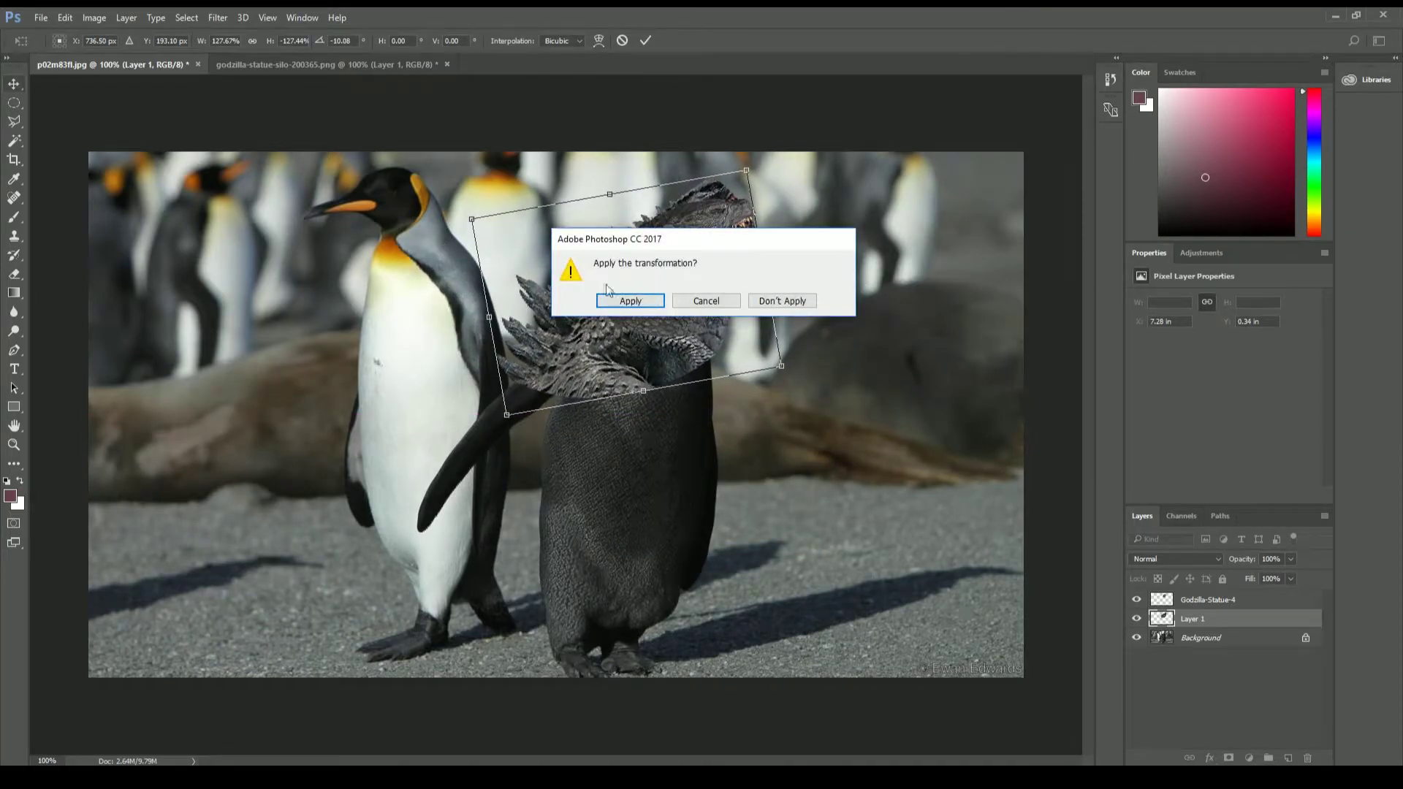
pyautogui.click(621, 300)
# Step: Erase the spines' hard edge around the neck with a low-opacity Eraser
pyautogui.rightClick(1235, 618)
pyautogui.click(186, 17)
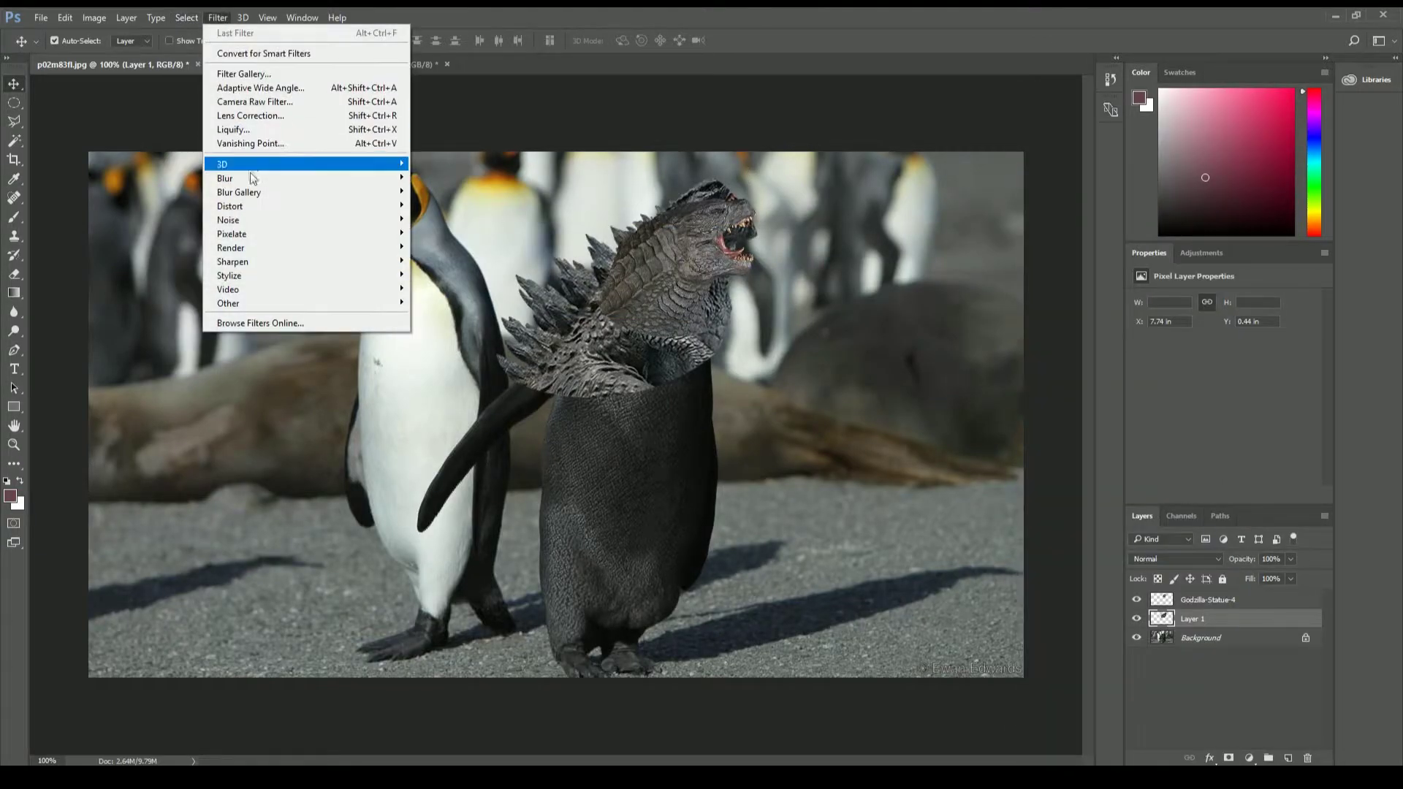
pyautogui.press('Escape')
pyautogui.click(14, 272)
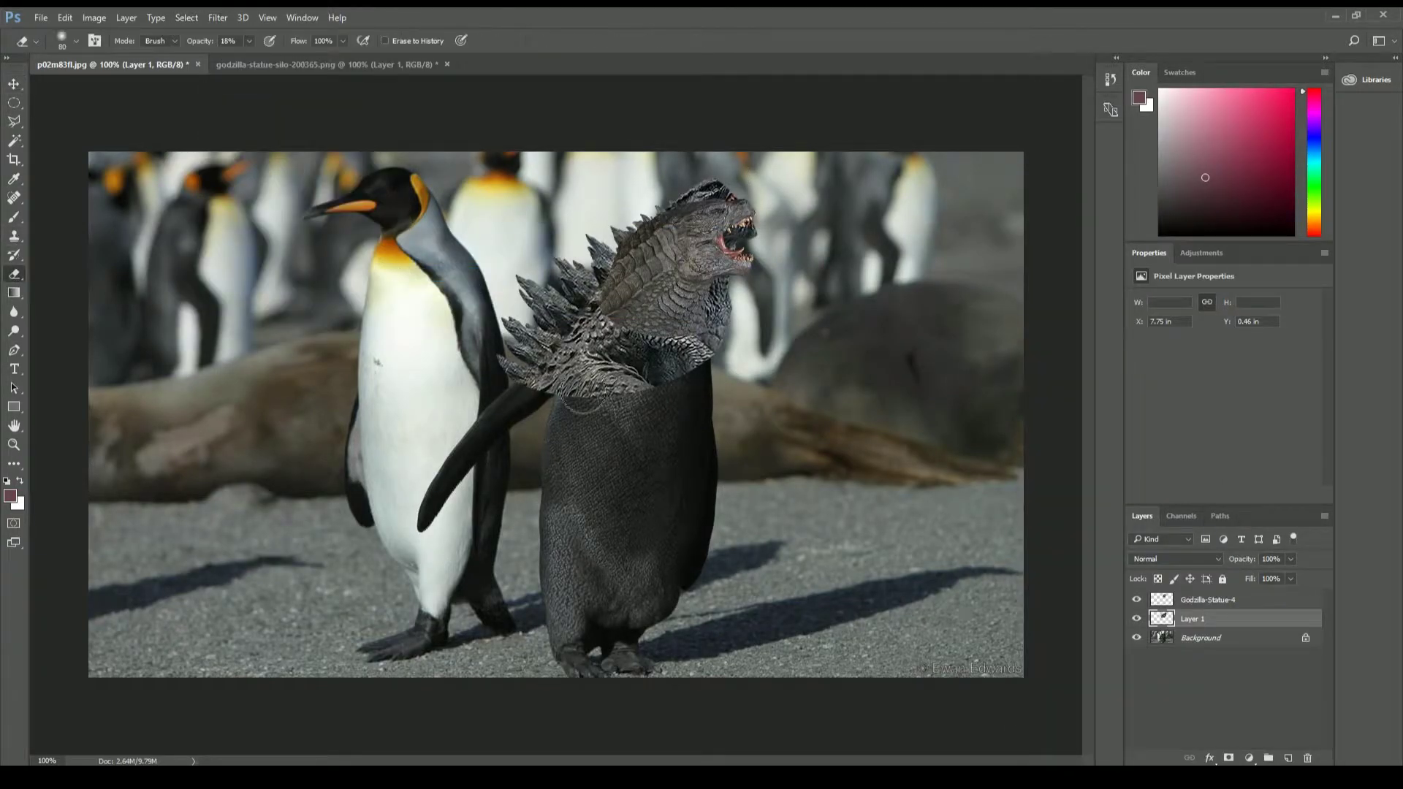
pyautogui.moveTo(651, 387); pyautogui.dragTo(700, 381)
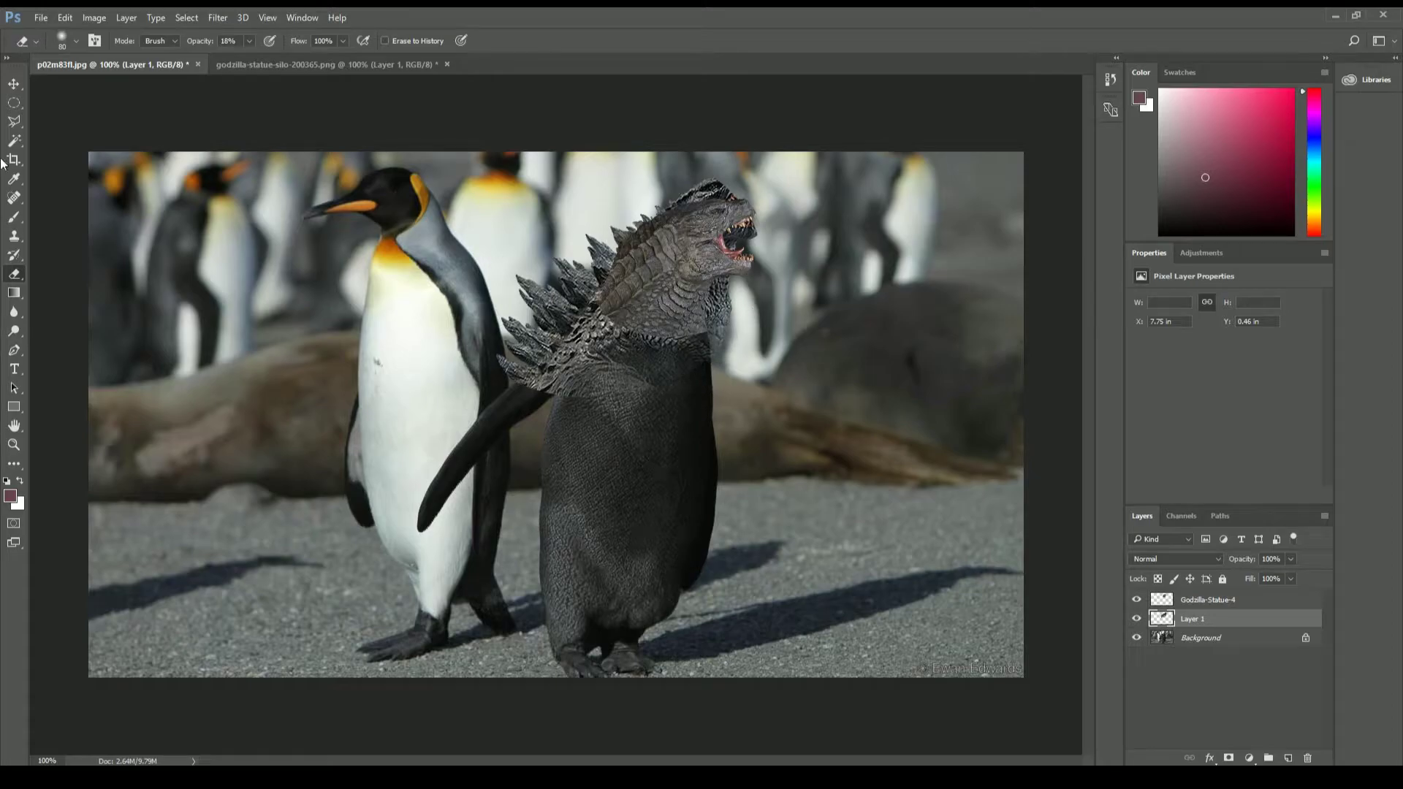
# Step: Clear the lasso selection, zoom in on the back, and hide the Godzilla-Statue-4 head layer
pyautogui.click(14, 122)
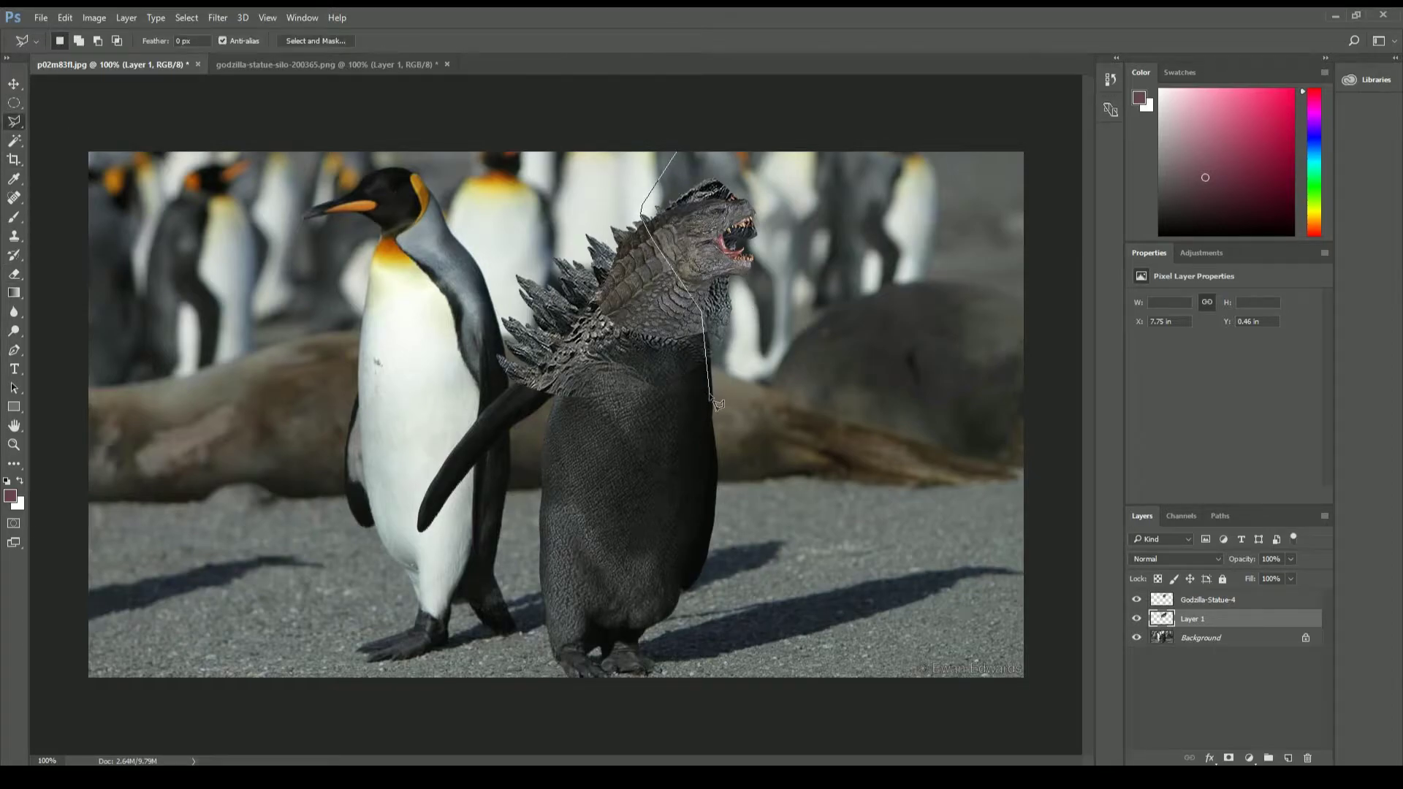
pyautogui.rightClick(797, 256)
pyautogui.click(831, 267)
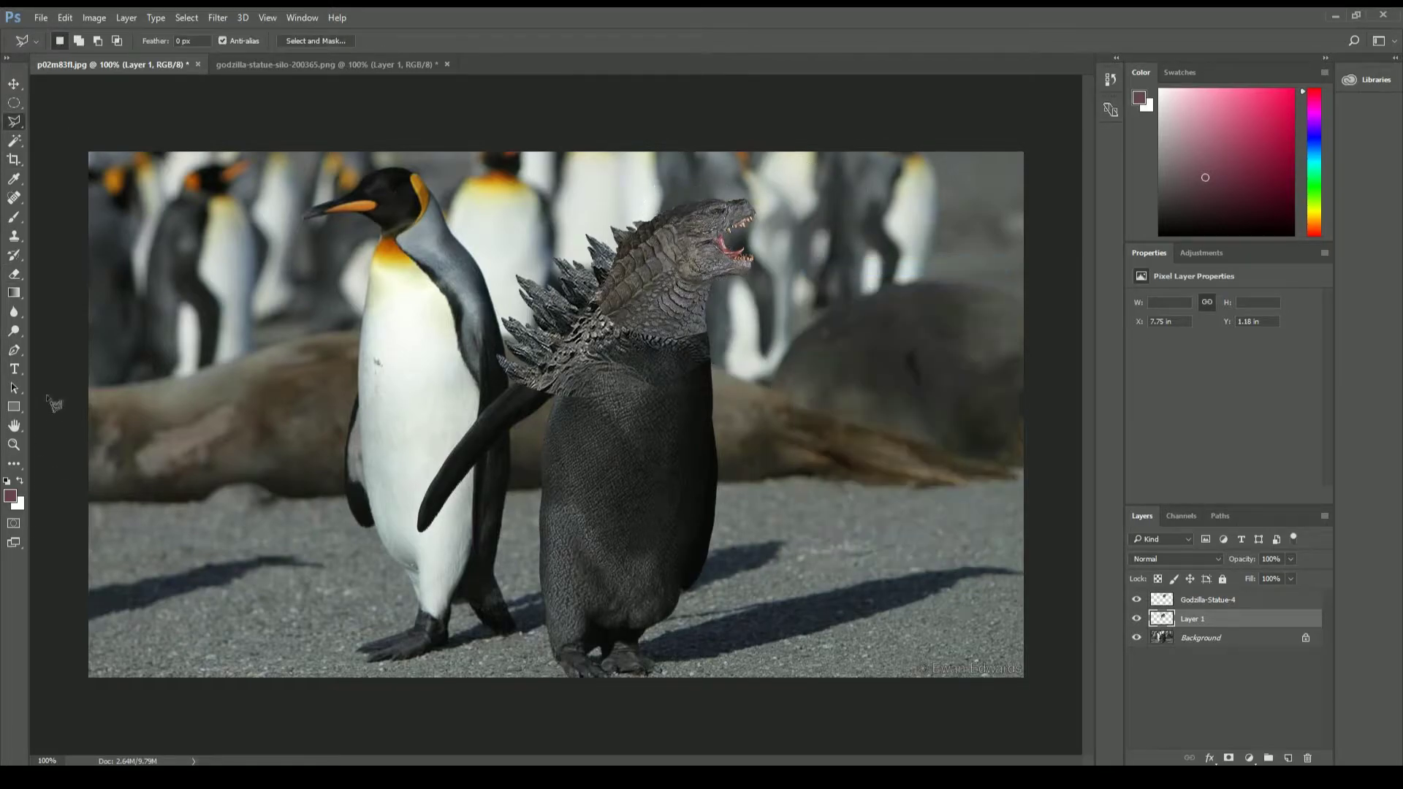
pyautogui.click(14, 444)
pyautogui.click(614, 276)
pyautogui.click(1137, 599)
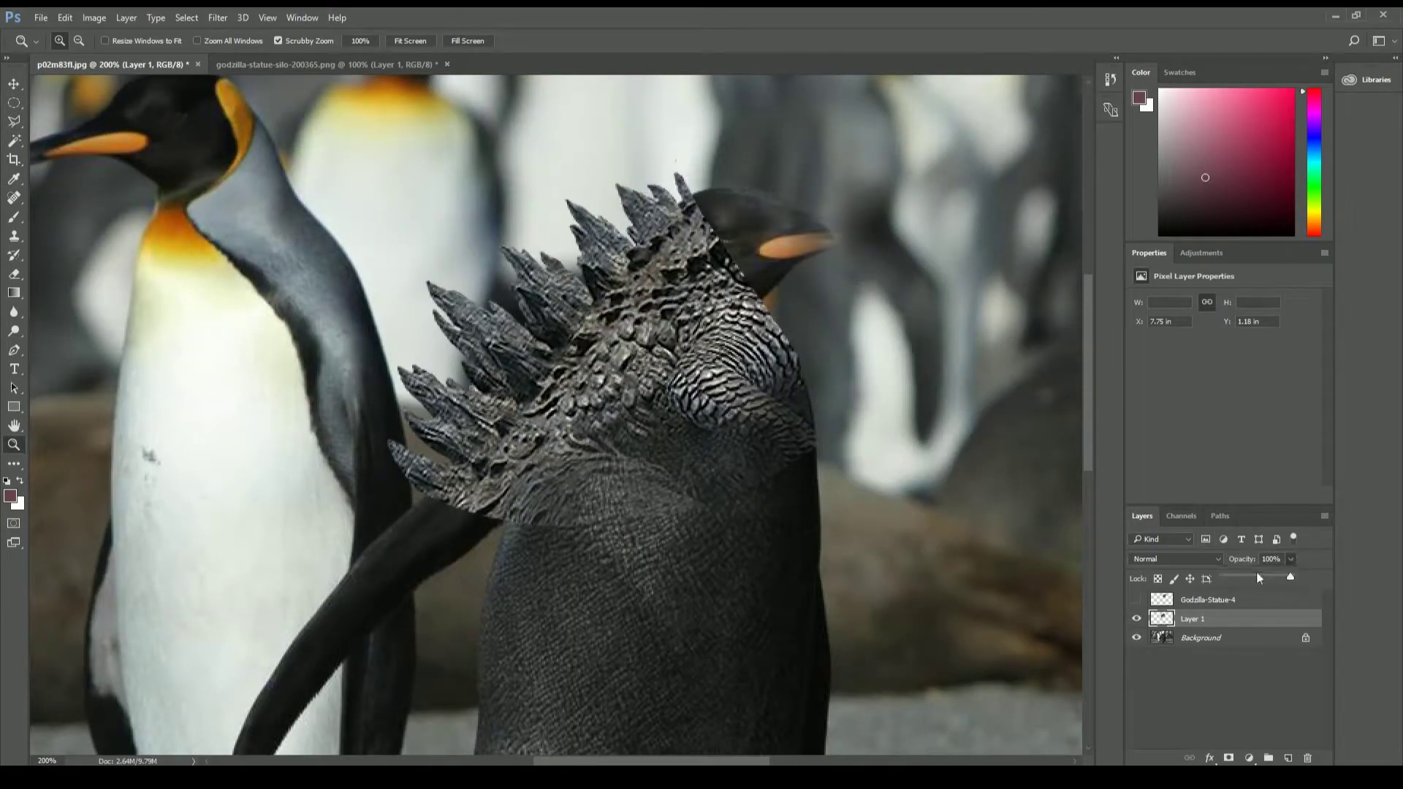
# Step: Show the Godzilla-Statue-4 head layer again and raise the spines layer's opacity
pyautogui.moveTo(1258, 578); pyautogui.dragTo(1252, 580)
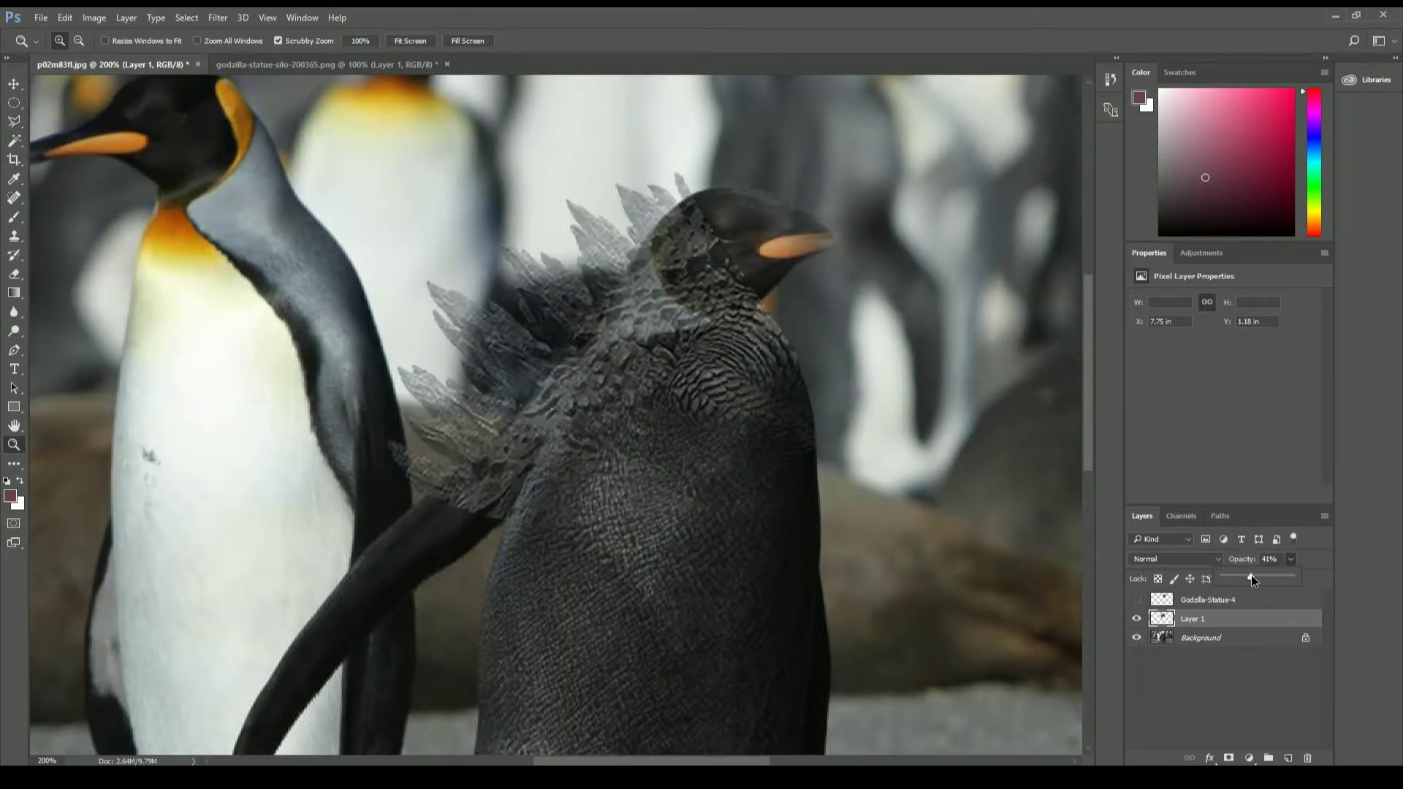
pyautogui.click(1137, 599)
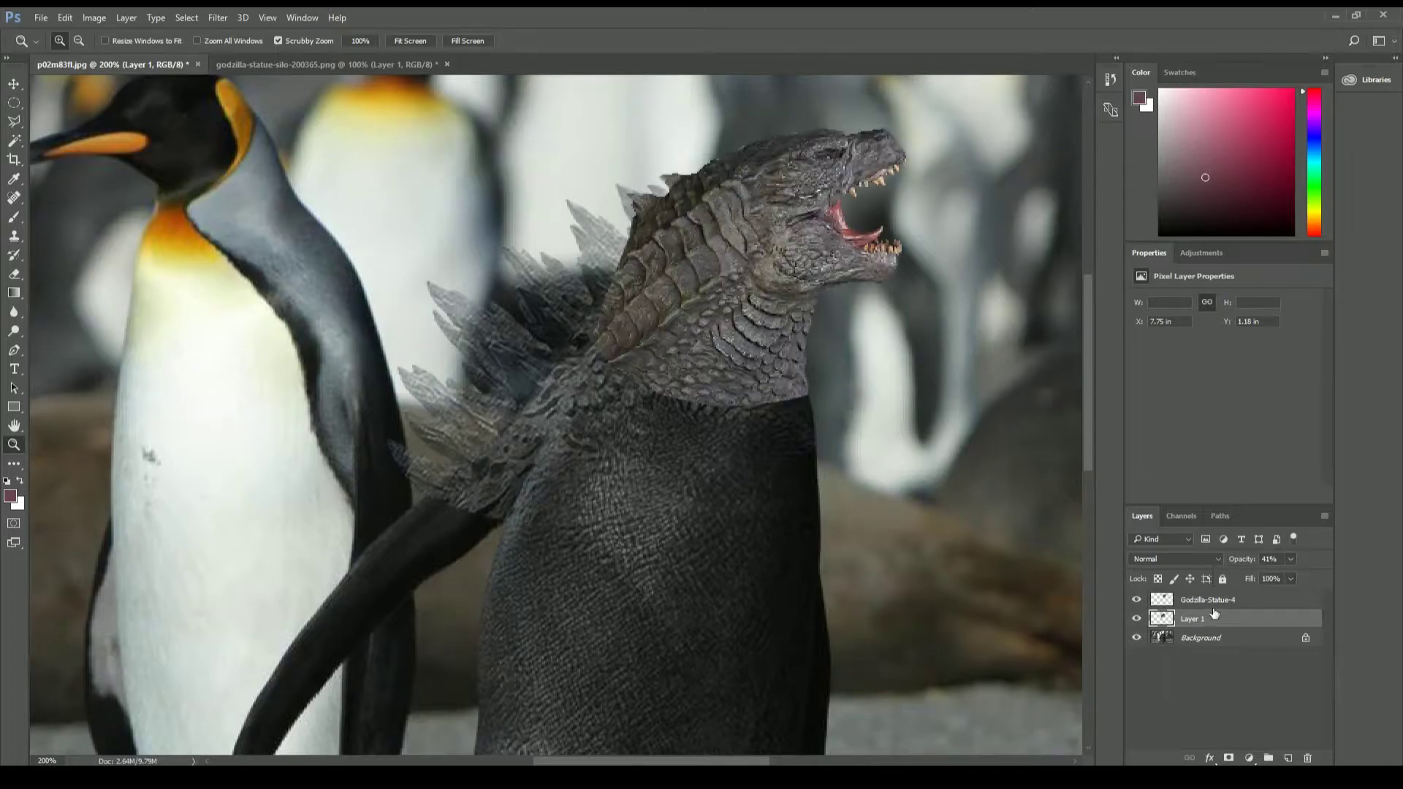
pyautogui.moveTo(1291, 569); pyautogui.dragTo(1324, 576)
# Step: Flip the spines layer horizontally and rotate and scale it down the penguin's back
pyautogui.press('m')
pyautogui.rightClick(554, 277)
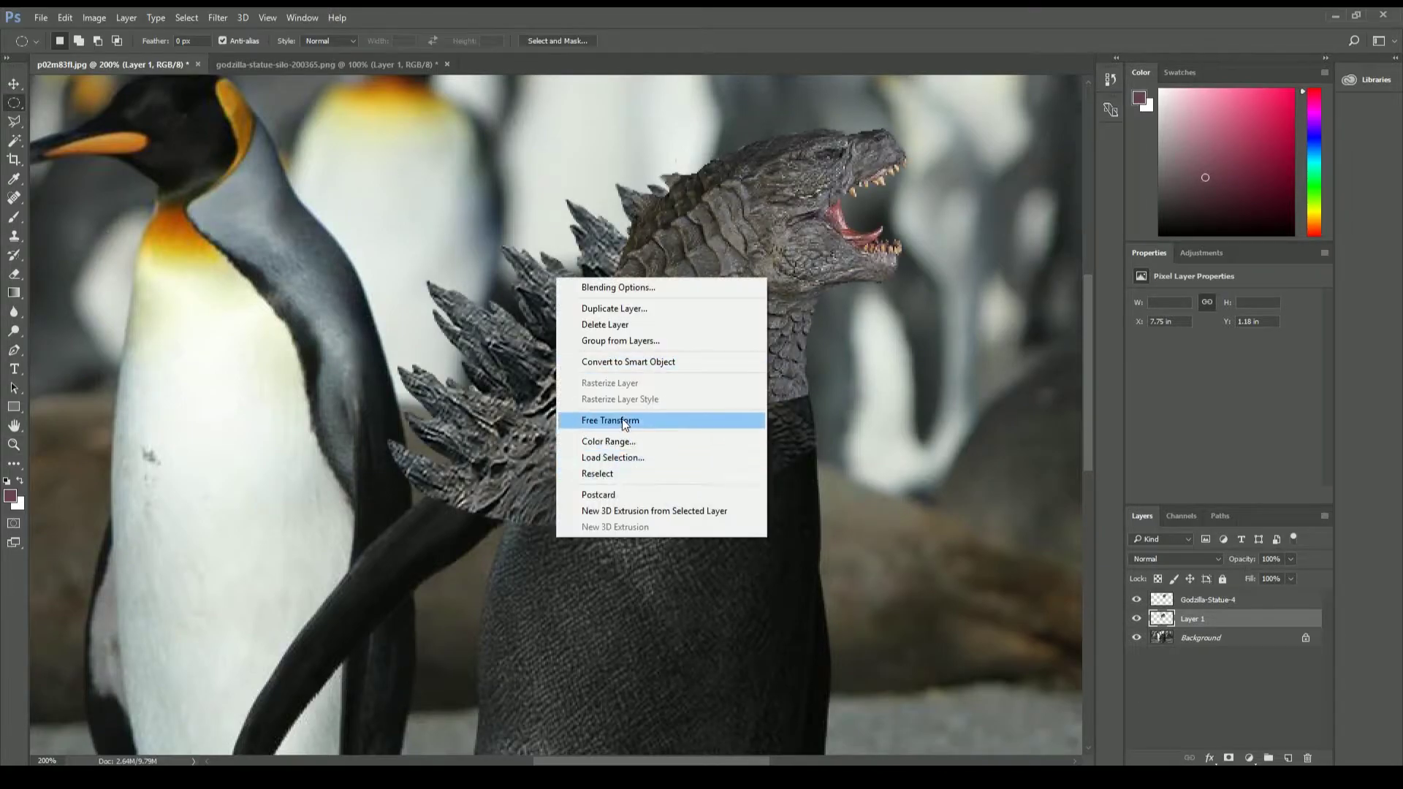
pyautogui.click(585, 417)
pyautogui.rightClick(576, 360)
pyautogui.click(660, 578)
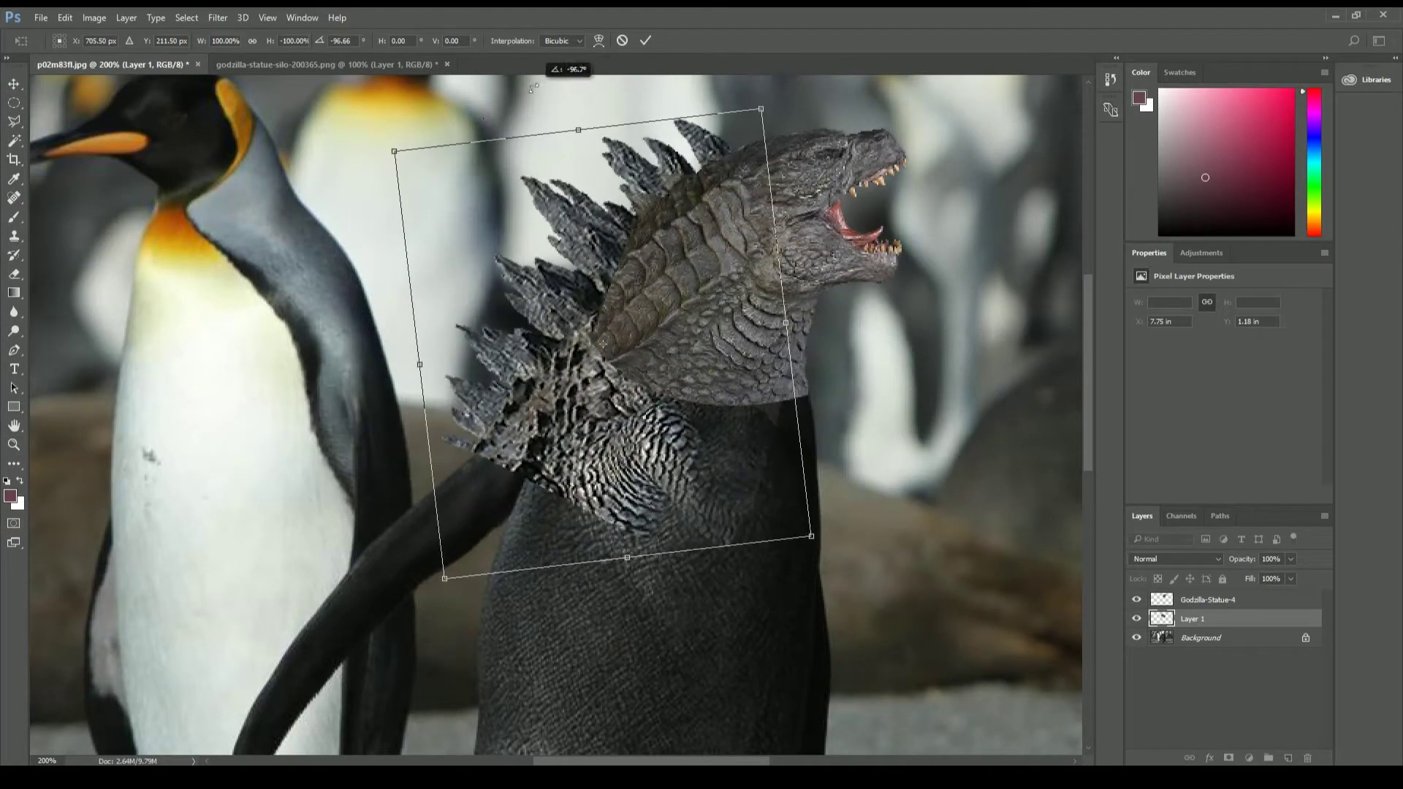
pyautogui.moveTo(529, 263); pyautogui.dragTo(547, 329)
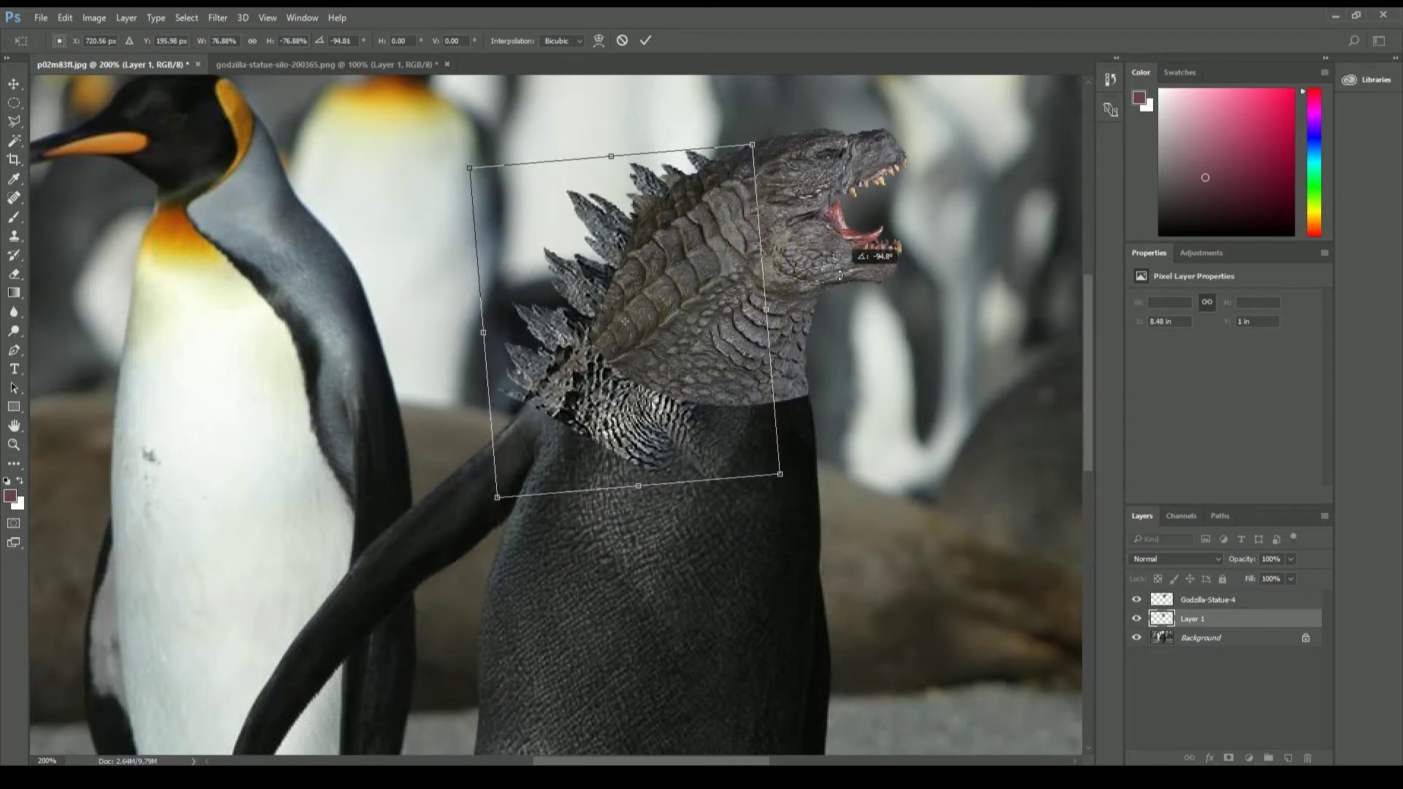
pyautogui.press('Return')
pyautogui.click(14, 121)
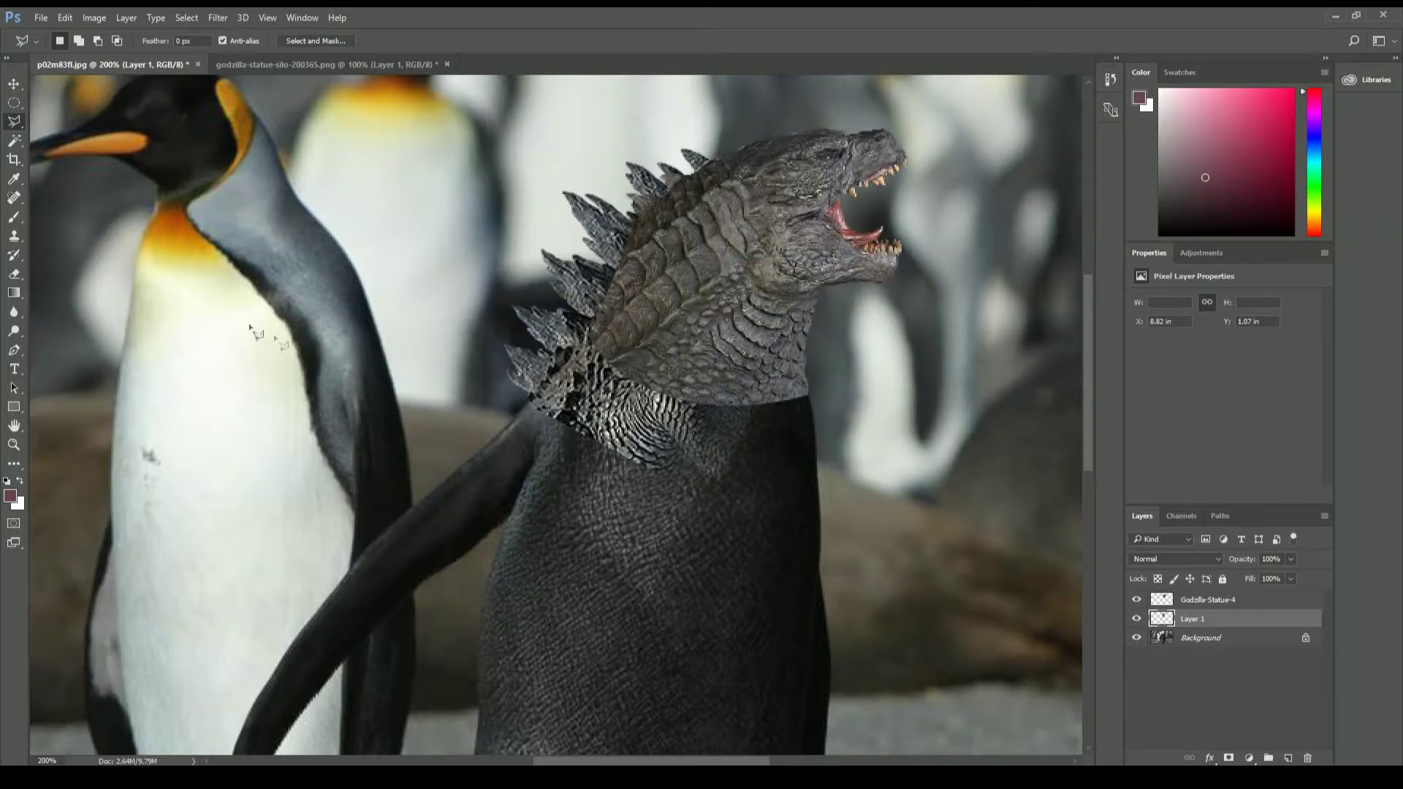
# Step: Softly erase the neck scales on Layer 1 and Godzilla-Statue-4, undoing the excess strokes
pyautogui.click(14, 311)
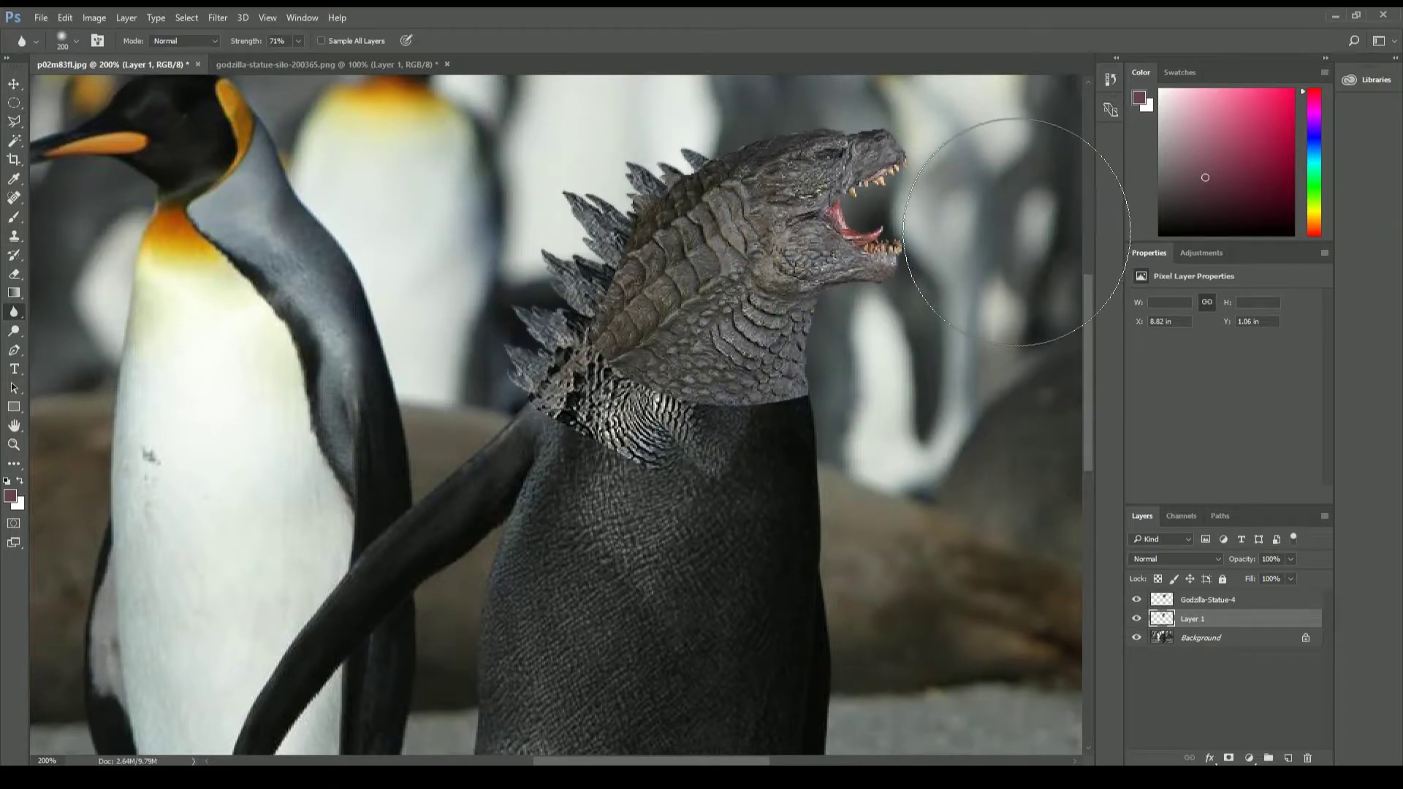
pyautogui.press('e')
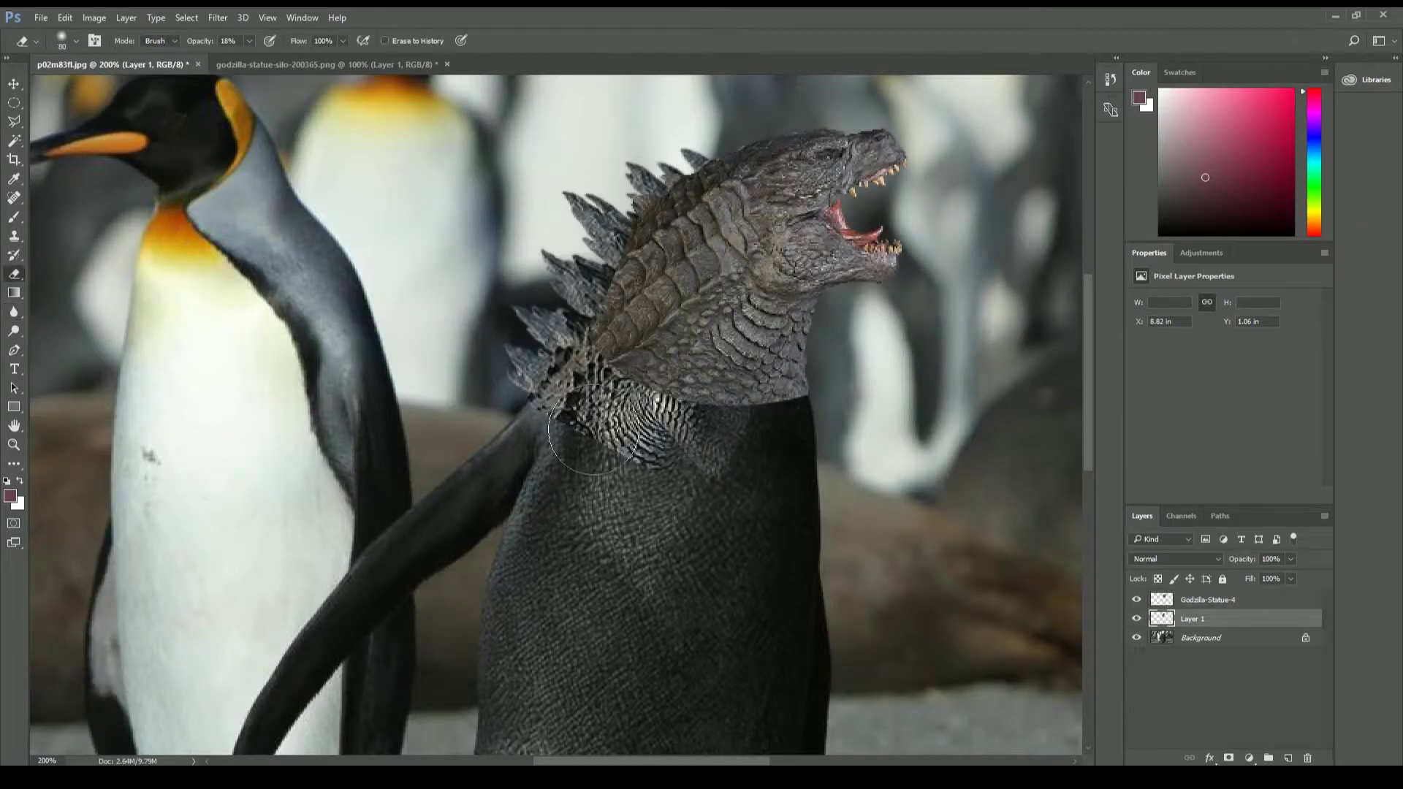
pyautogui.moveTo(689, 382)
pyautogui.mouseDown()
pyautogui.moveTo(673, 413)
pyautogui.moveTo(694, 424)
pyautogui.mouseUp()
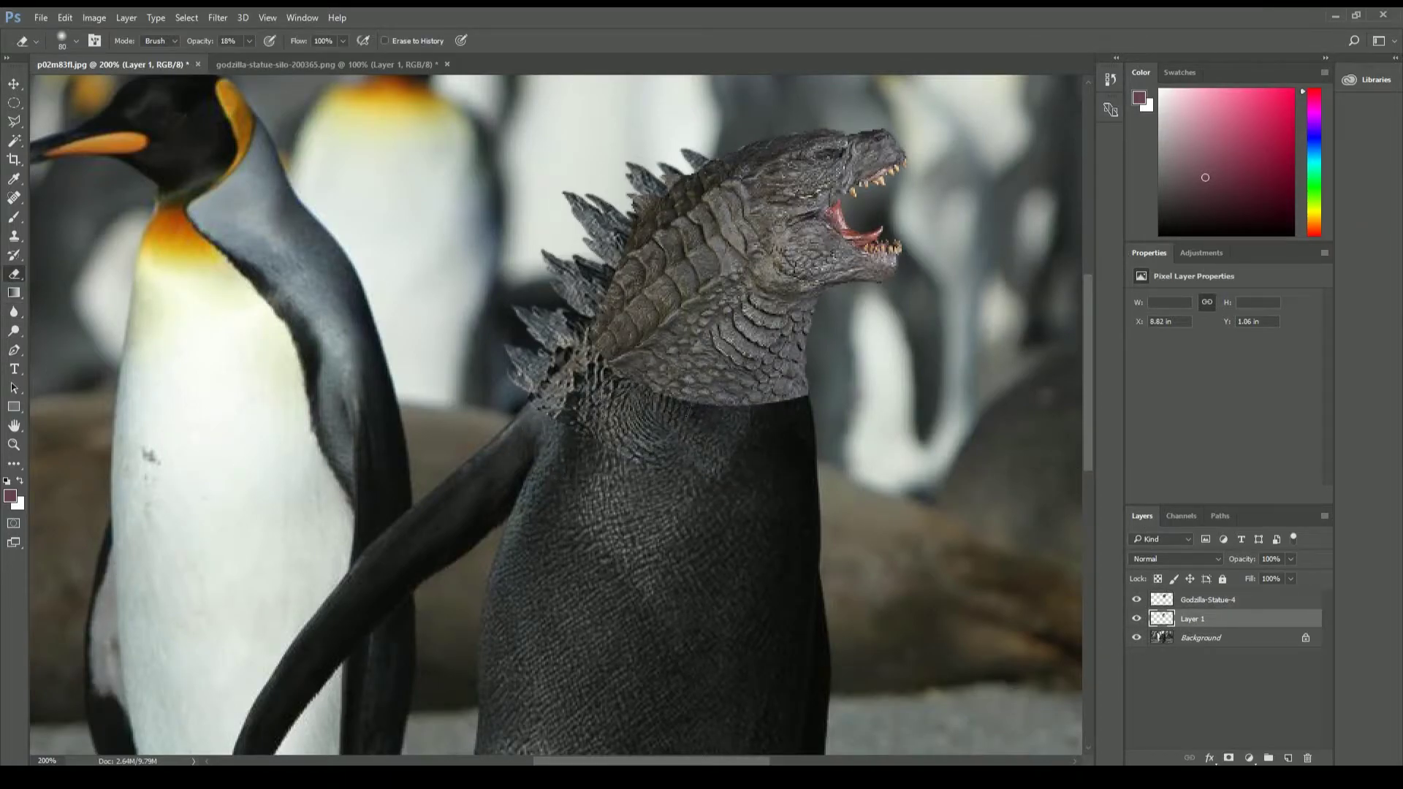
pyautogui.click(1224, 601)
pyautogui.moveTo(614, 321)
pyautogui.mouseDown()
pyautogui.moveTo(672, 424)
pyautogui.moveTo(760, 409)
pyautogui.moveTo(760, 432)
pyautogui.mouseUp()
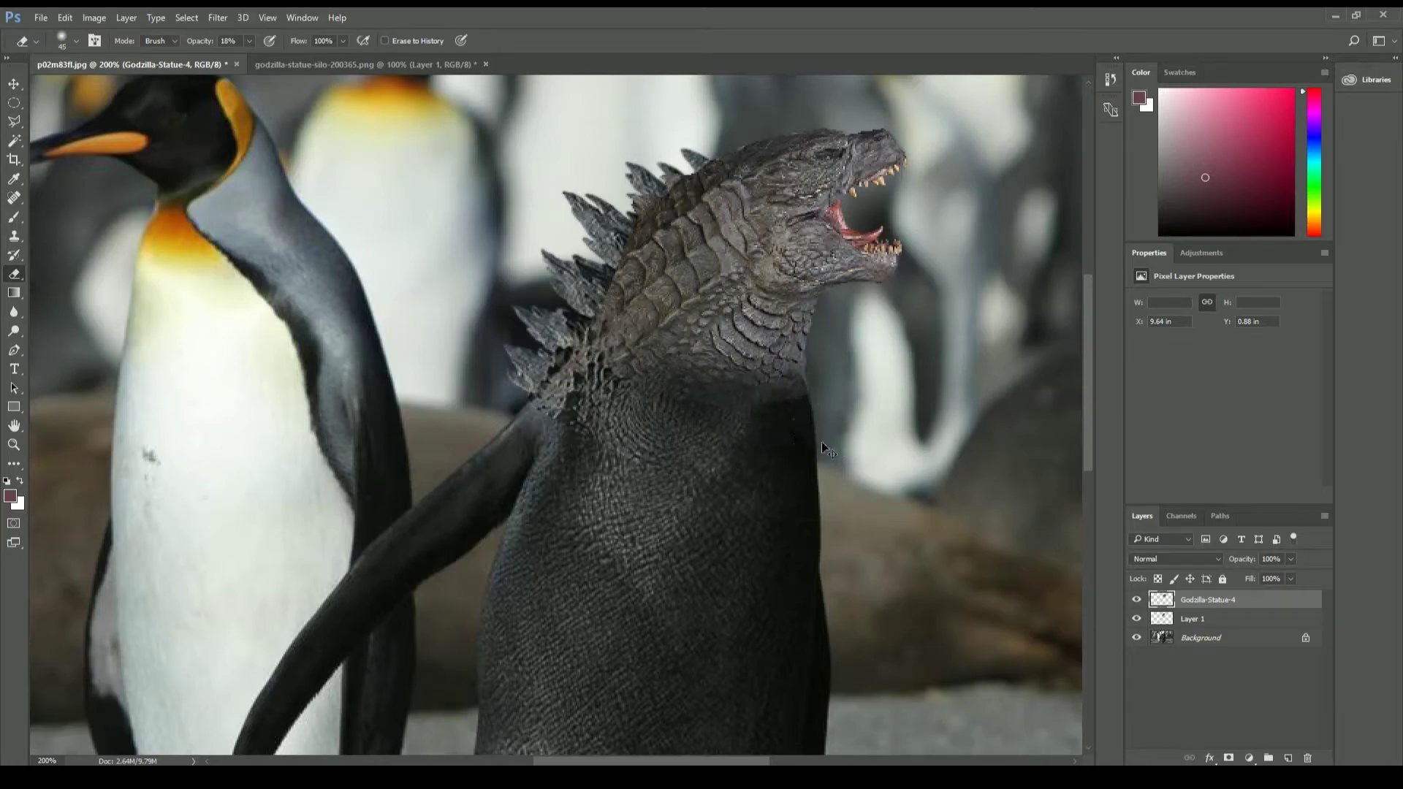
pyautogui.hotkey('ctrl', 'alt', 'z')
pyautogui.hotkey('ctrl', 'alt', 'z')
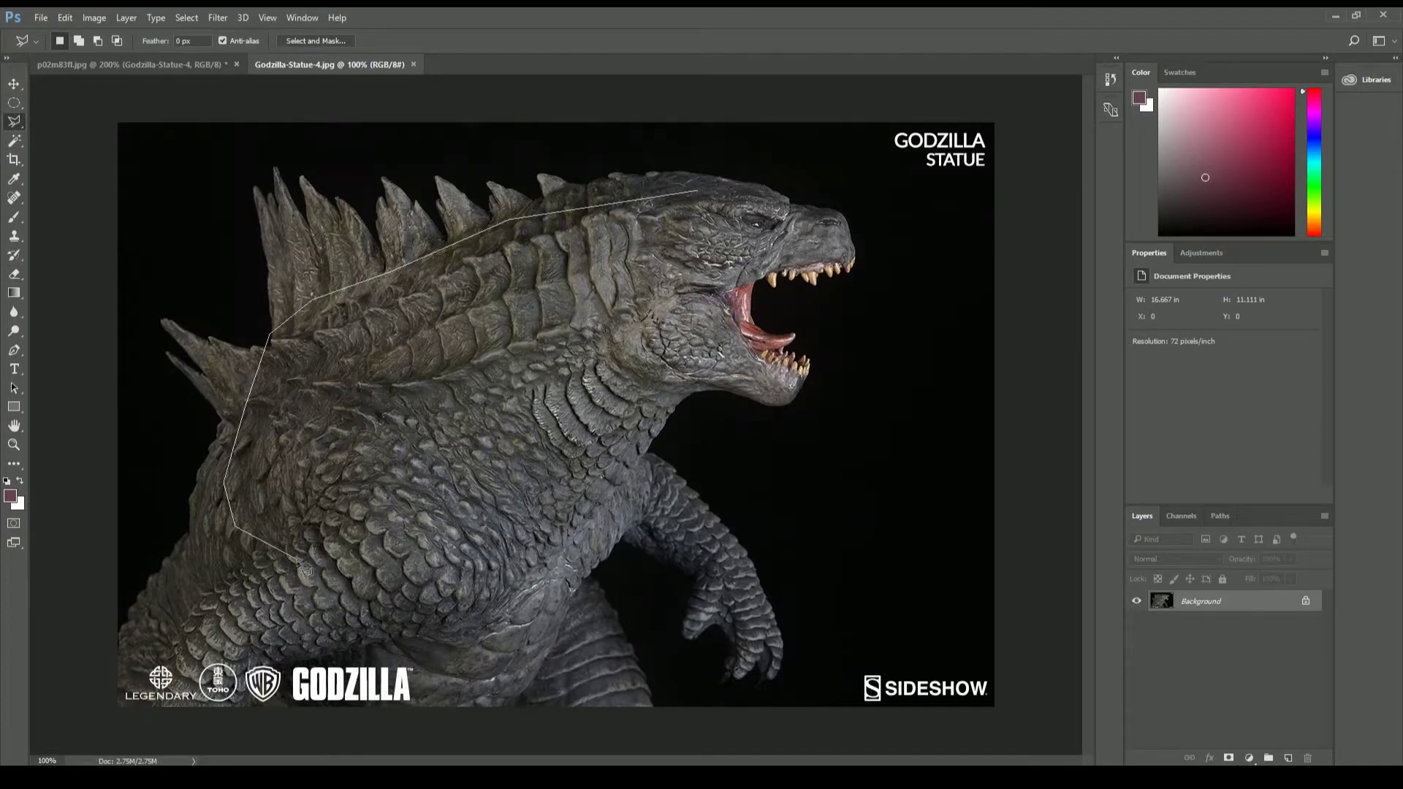
# Step: Copy the lassoed scaly chest to a new Layer 2, shrinking it to about 53% and rotating it
pyautogui.click(698, 193)
pyautogui.rightClick(578, 365)
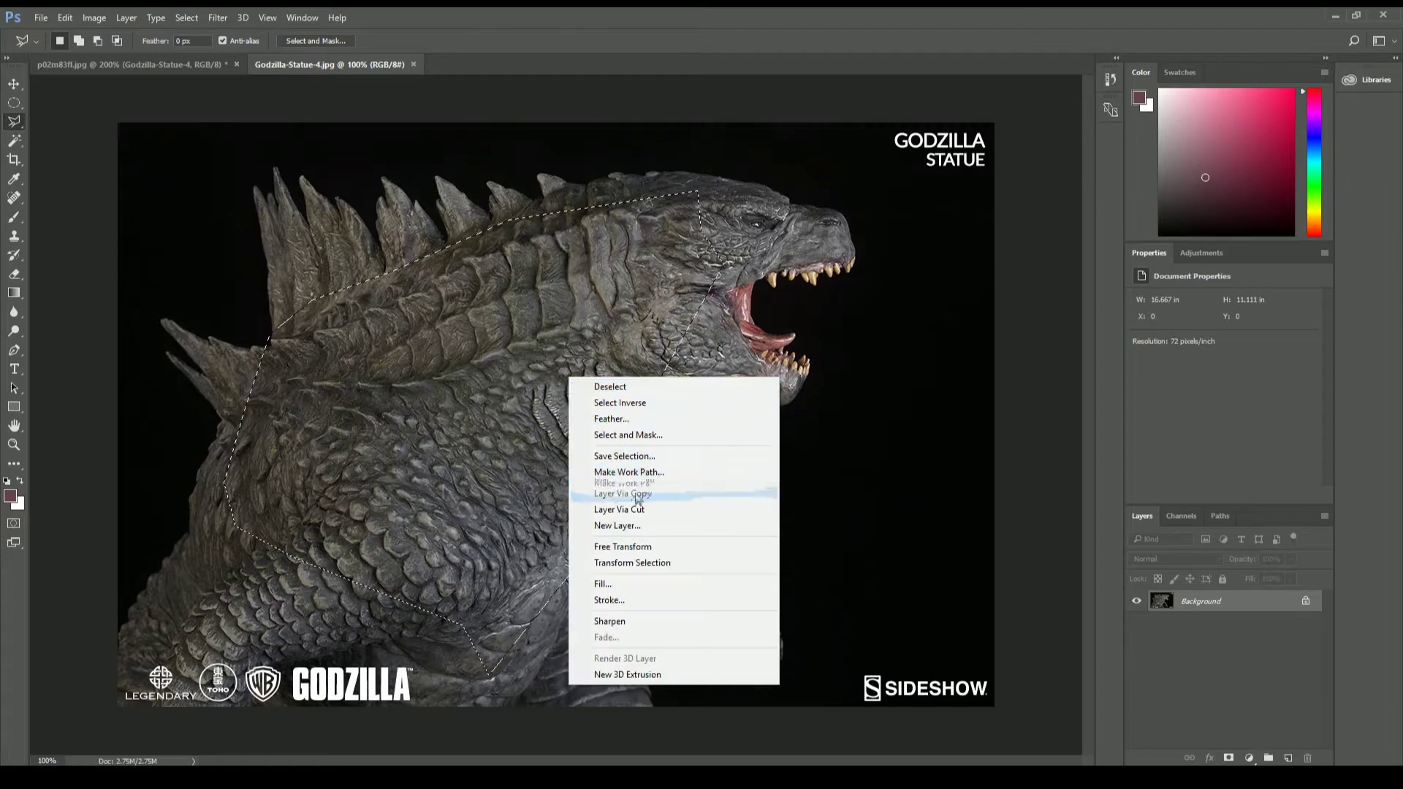
pyautogui.click(633, 495)
pyautogui.hotkey('ctrl', 't')
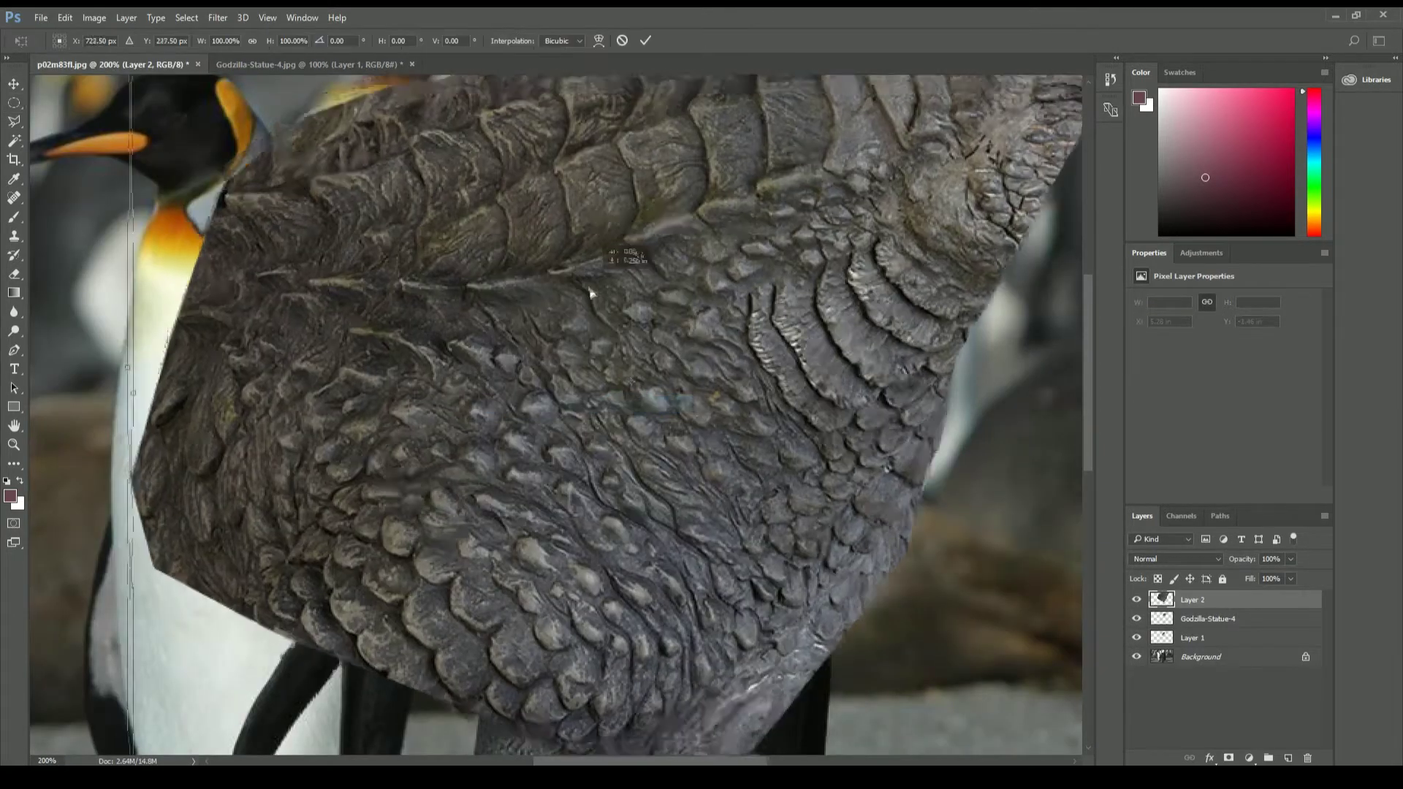
pyautogui.moveTo(131, 81); pyautogui.dragTo(312, 213)
pyautogui.moveTo(804, 125)
pyautogui.mouseDown()
pyautogui.moveTo(731, 152)
pyautogui.moveTo(764, 130)
pyautogui.moveTo(798, 139)
pyautogui.moveTo(760, 201)
pyautogui.mouseUp()
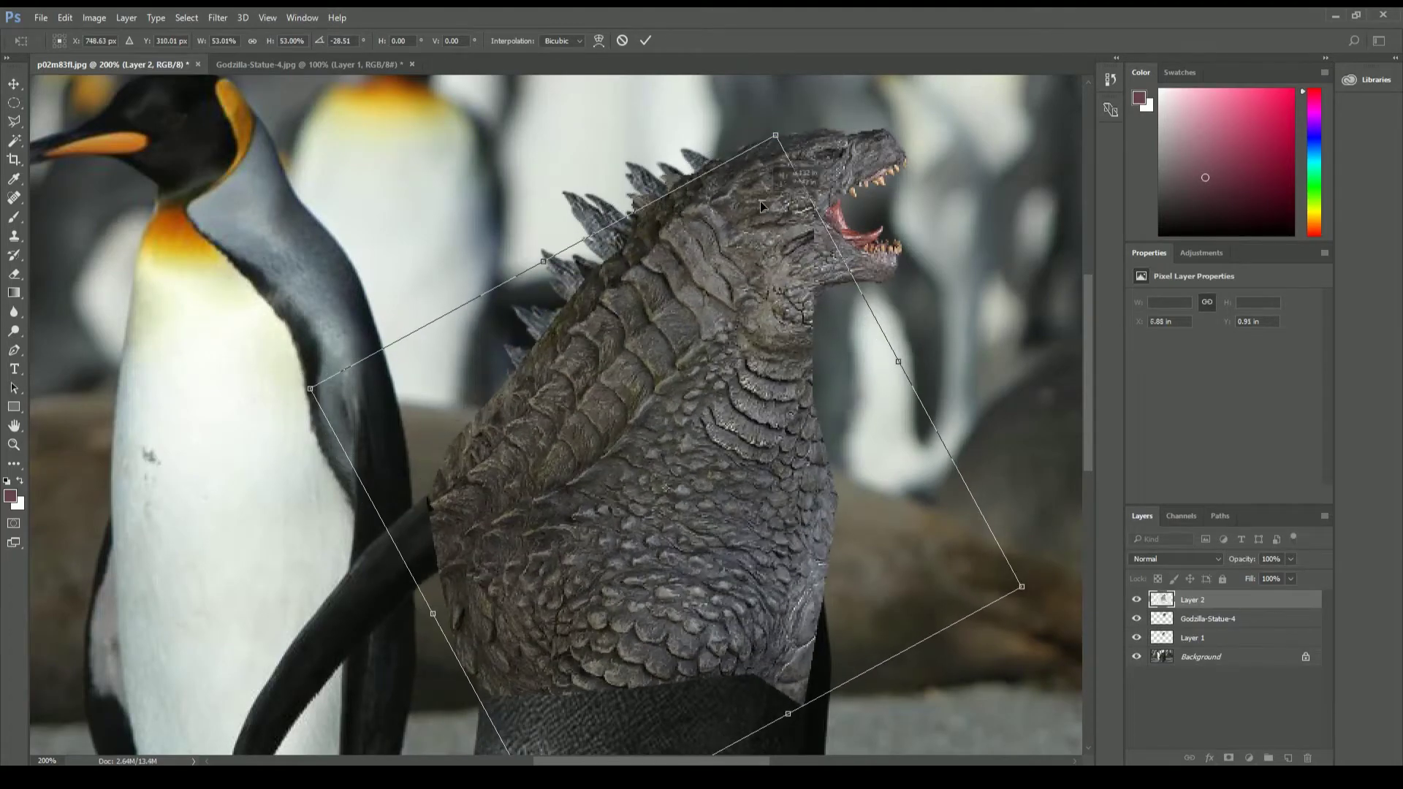
# Step: Apply the transform and erase the scale patch's neck, right, lower and flipper edges softly
pyautogui.press('e')
pyautogui.click(626, 297)
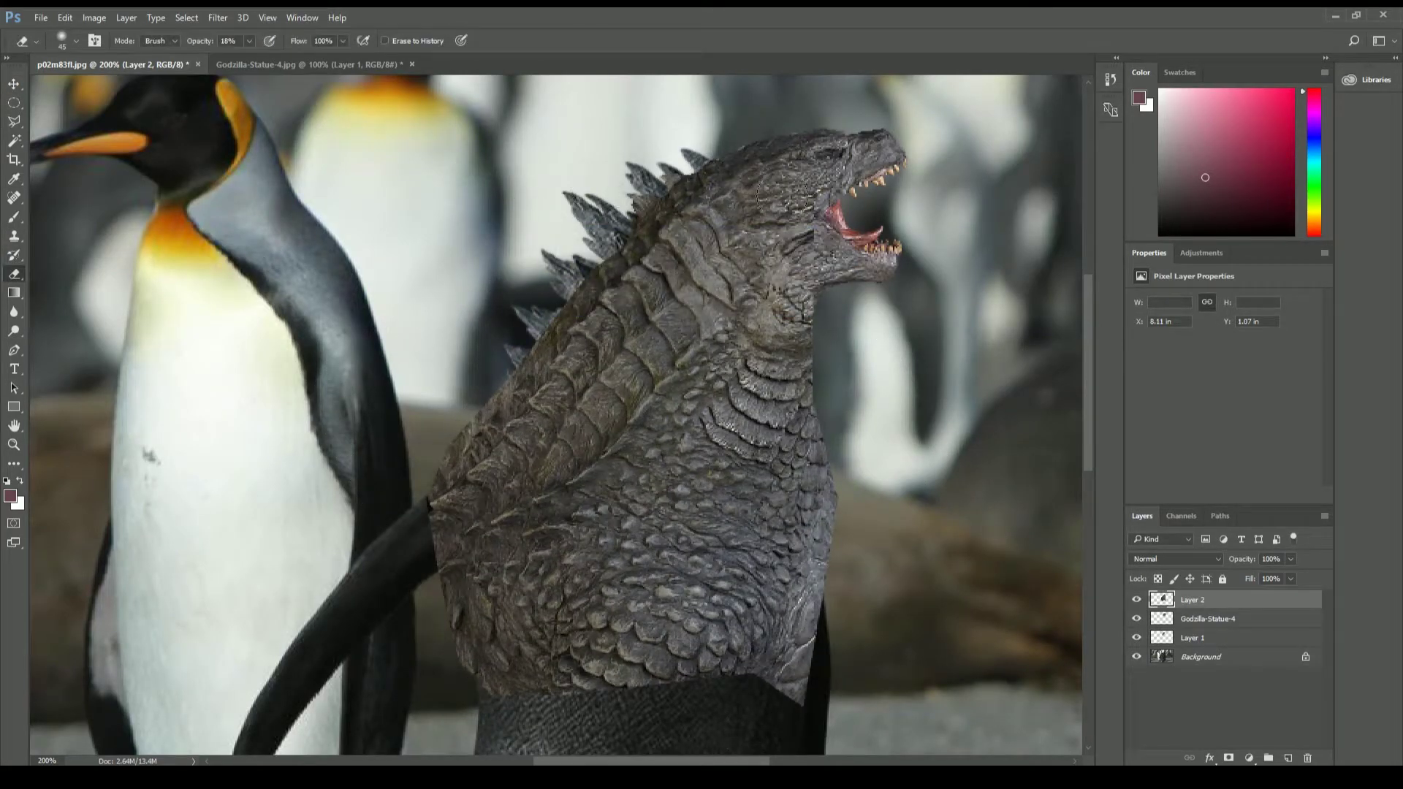
pyautogui.moveTo(829, 320); pyautogui.dragTo(836, 397)
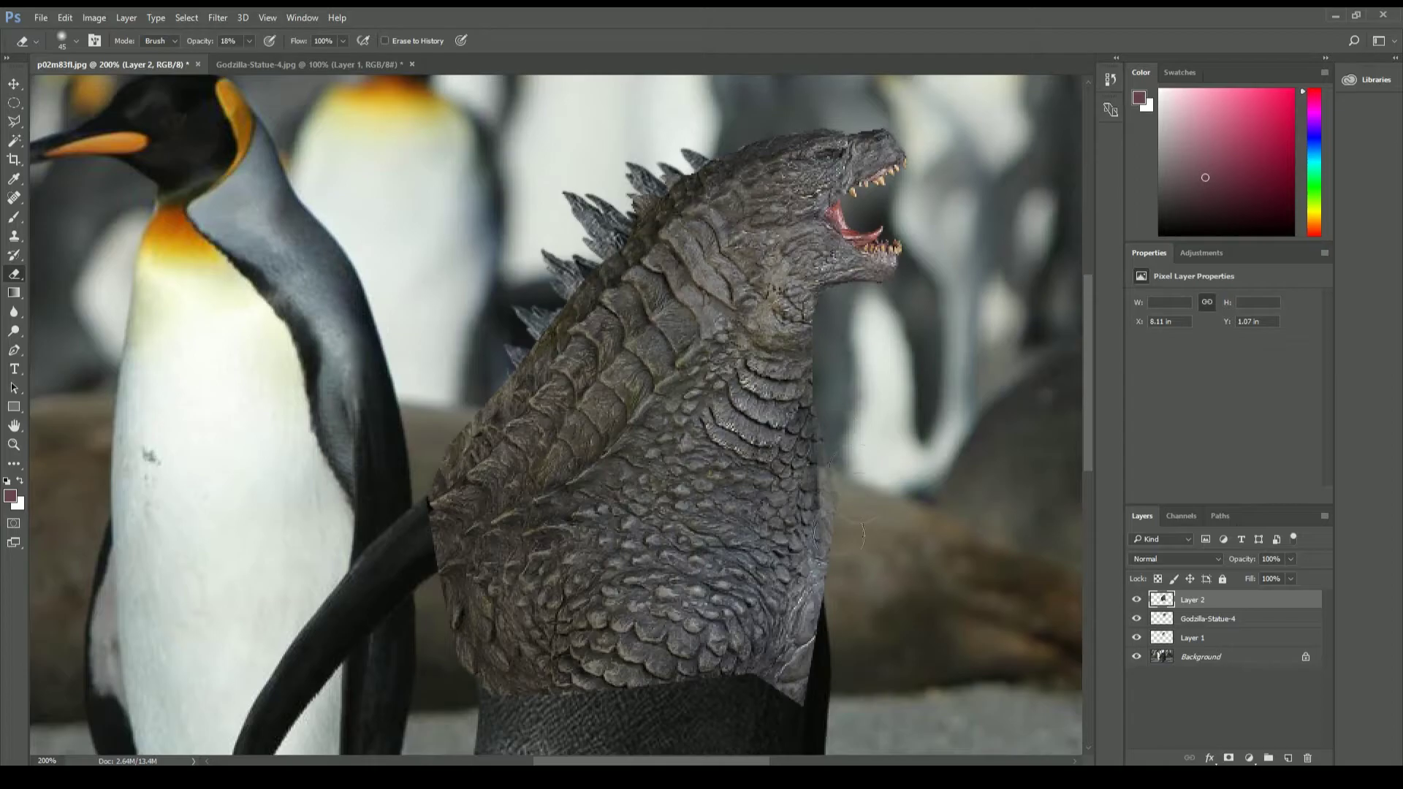
pyautogui.moveTo(841, 533)
pyautogui.mouseDown()
pyautogui.moveTo(844, 572)
pyautogui.moveTo(780, 695)
pyautogui.mouseUp()
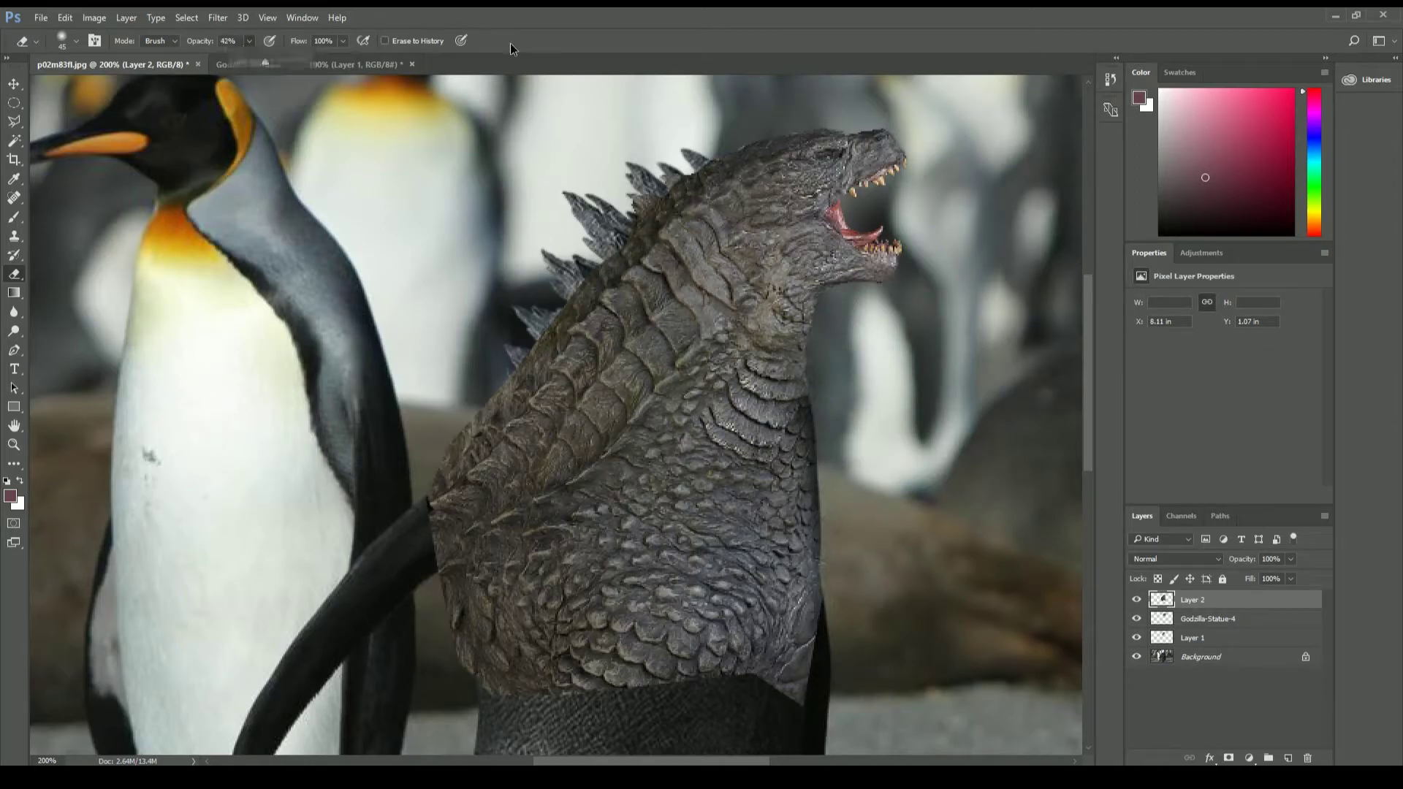
pyautogui.moveTo(578, 676)
pyautogui.mouseDown()
pyautogui.moveTo(884, 617)
pyautogui.moveTo(815, 687)
pyautogui.mouseUp()
pyautogui.moveTo(450, 629); pyautogui.dragTo(483, 432)
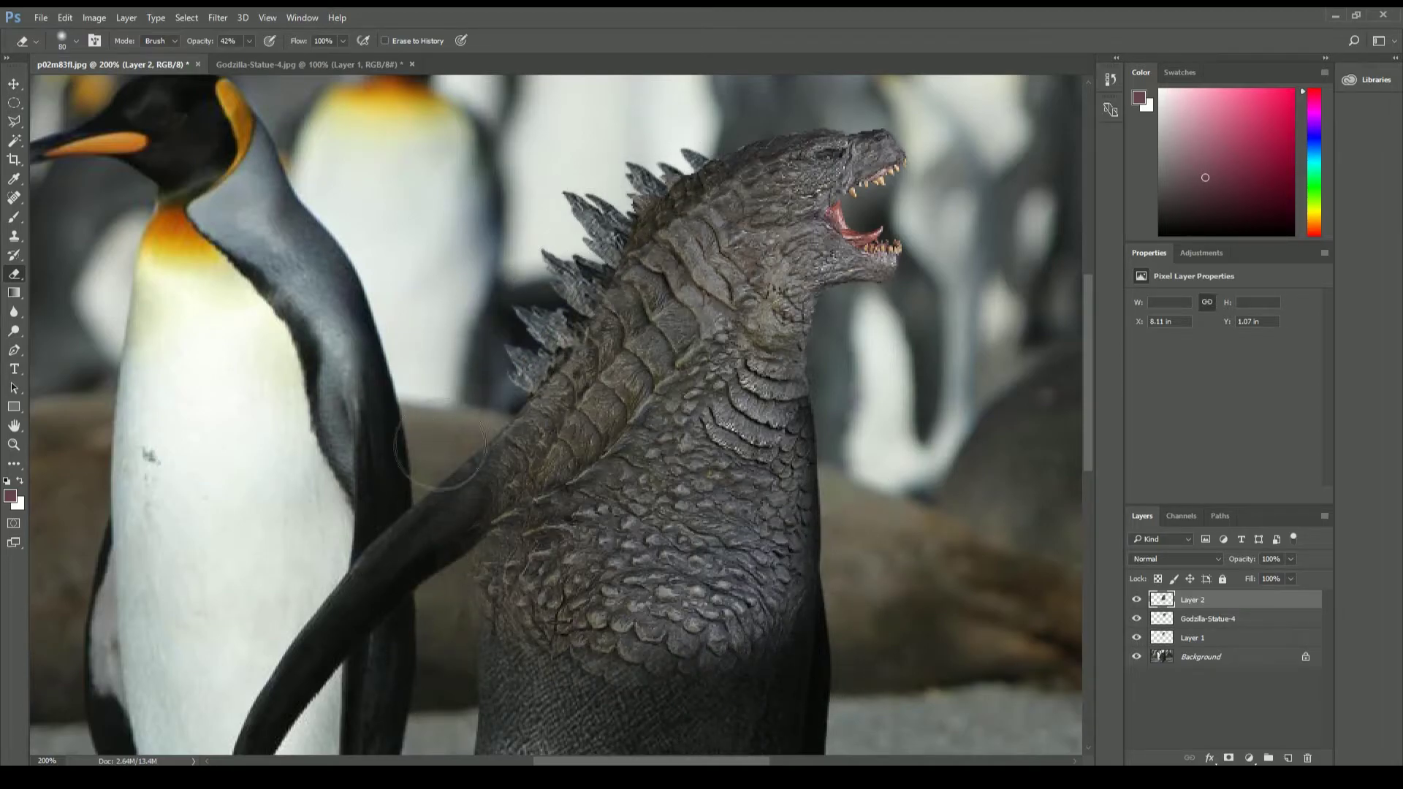
# Step: Step between Layer 1, Godzilla-Statue-4 and Layer 2, panning to see more of the penguin
pyautogui.hotkey('alt', '[')
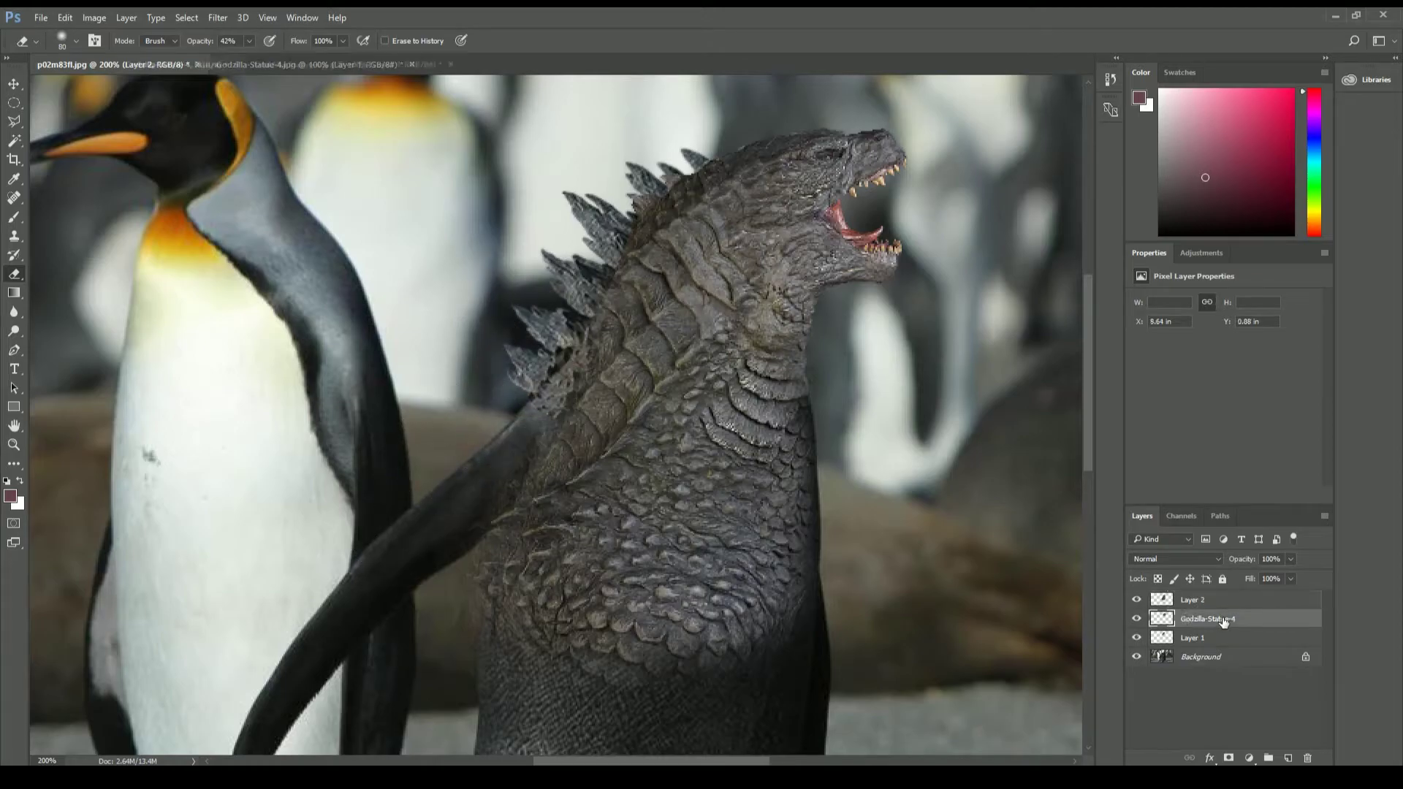
pyautogui.hotkey('alt', '[')
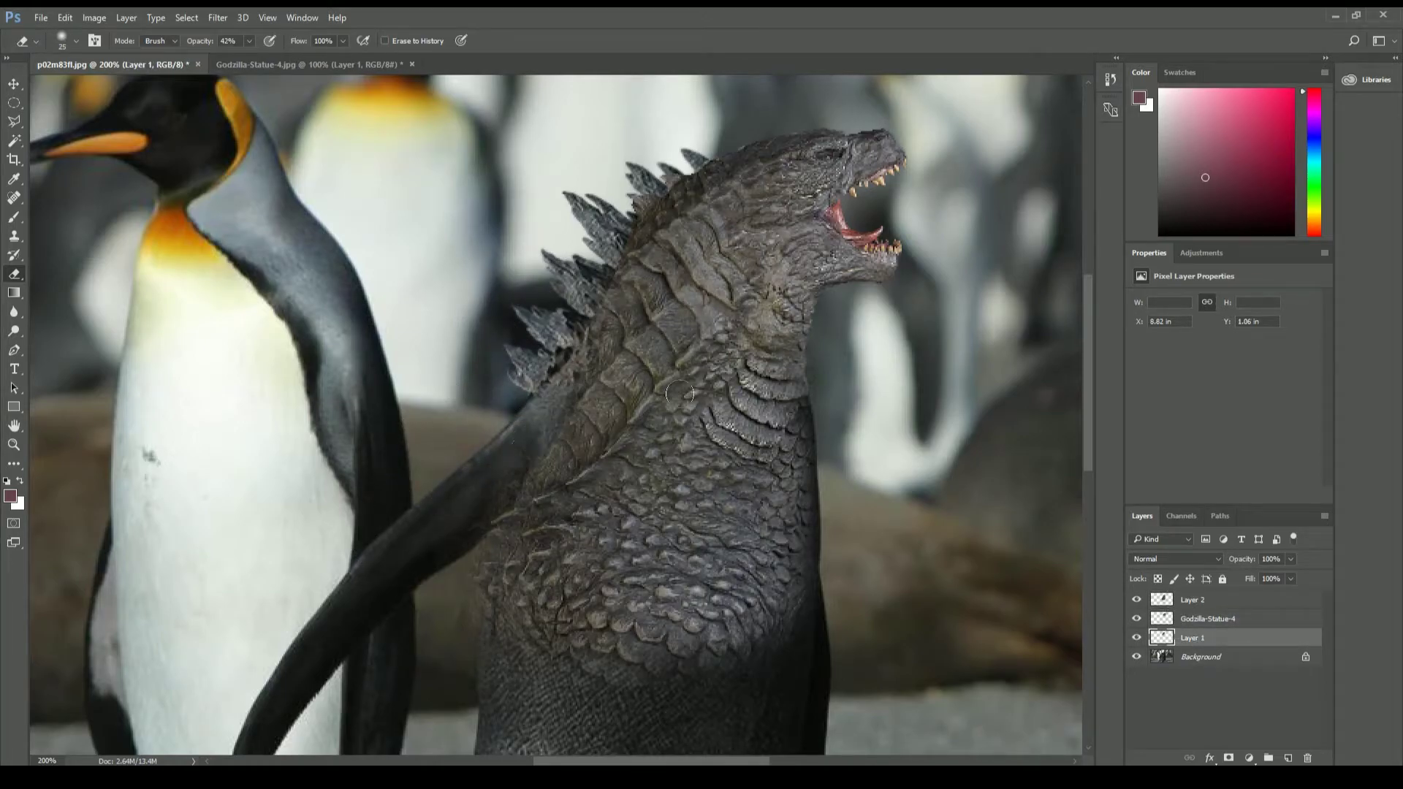
pyautogui.click(1185, 618)
pyautogui.hotkey('alt', '[')
pyautogui.hotkey('alt', ']')
pyautogui.hotkey('alt', ']')
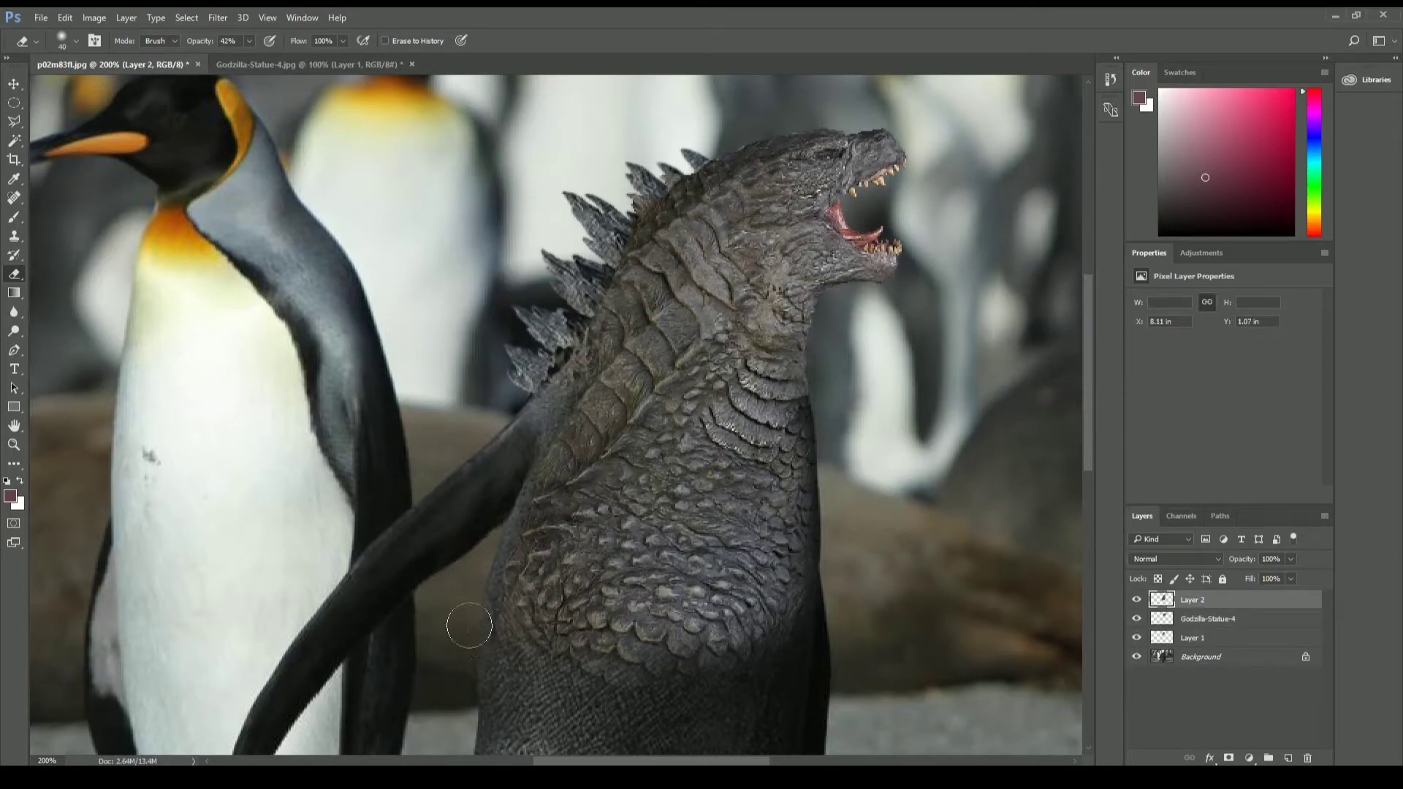
pyautogui.moveTo(850, 466); pyautogui.dragTo(749, 489)
# Step: Add a new Color-mode layer and sample a dark grey-green from Godzilla's skin
pyautogui.click(1288, 758)
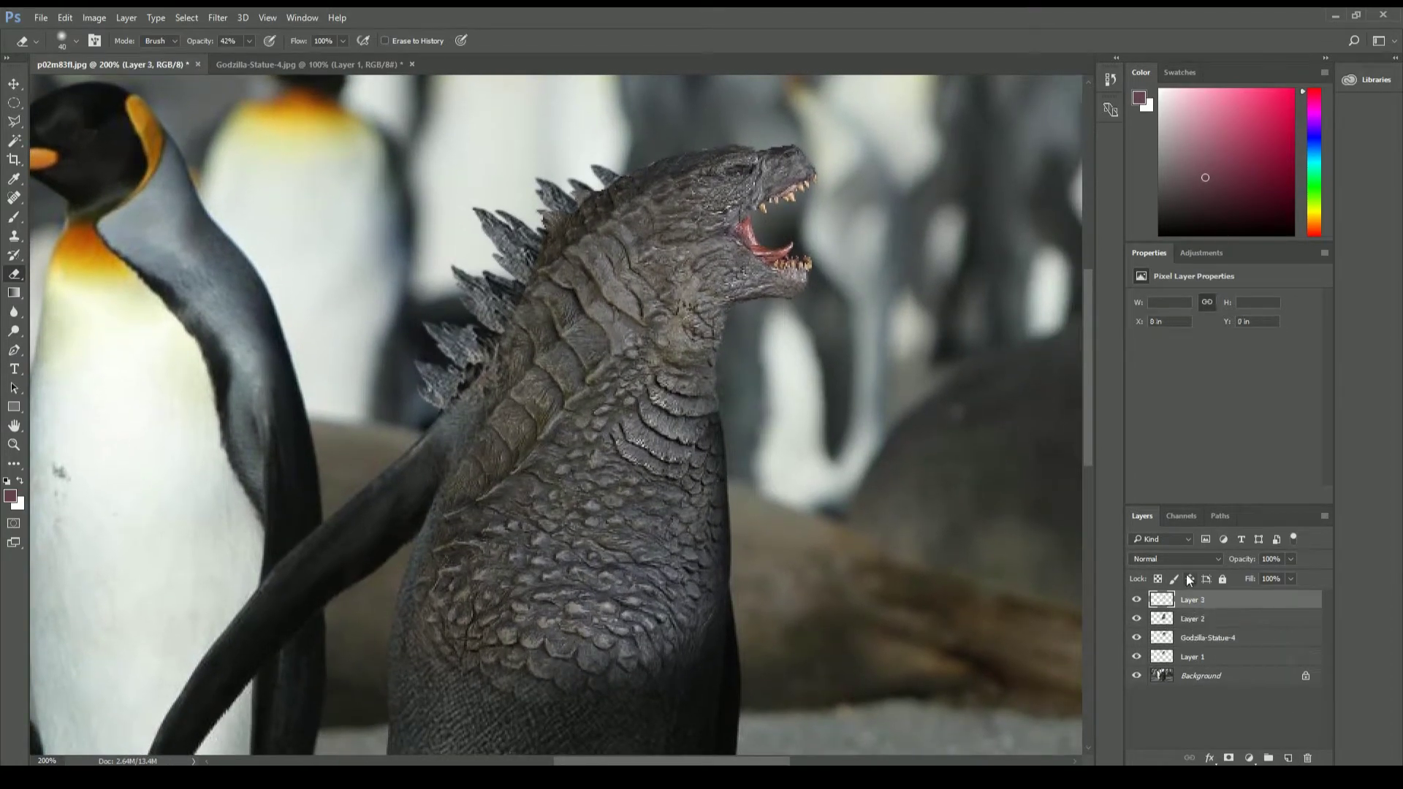
pyautogui.click(1175, 559)
pyautogui.press('b')
pyautogui.keyDown('alt'); pyautogui.click(615, 404); pyautogui.keyUp('alt')
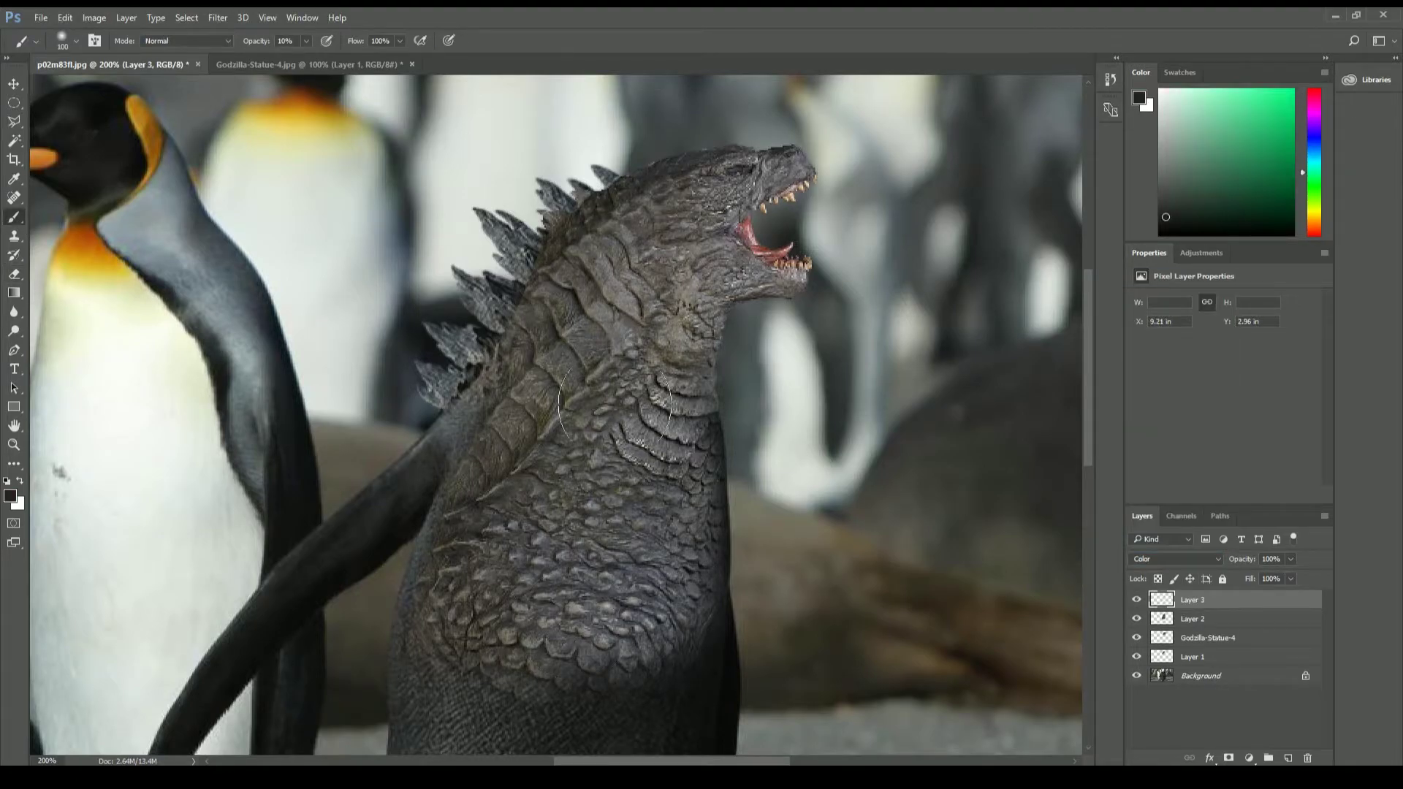
# Step: Merge Layer 2 into Godzilla-Statue-4, load Godzilla's outline as a selection, and target Layer 3
pyautogui.click(1227, 622)
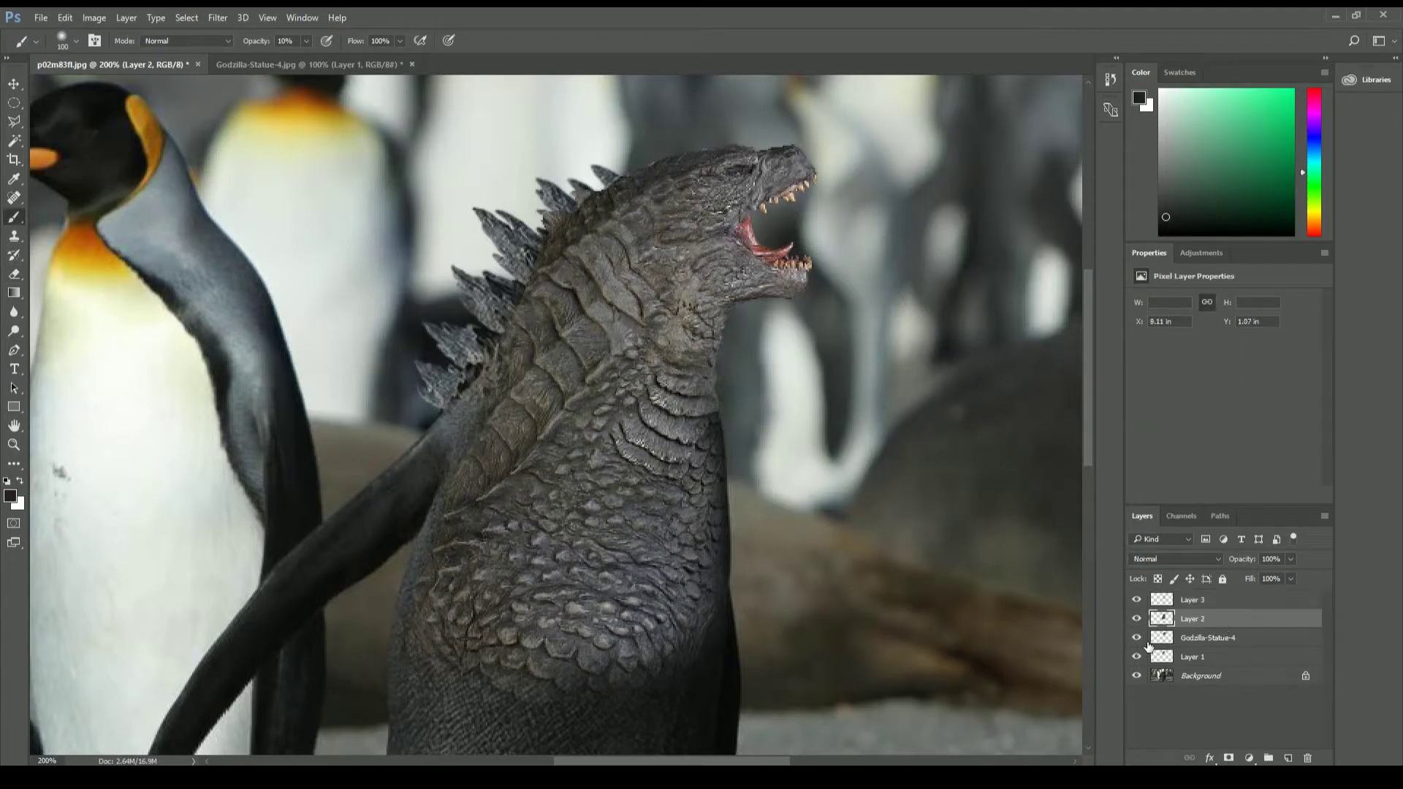
pyautogui.hotkey('ctrl', 'e')
pyautogui.keyDown('ctrl'); pyautogui.click(1162, 619); pyautogui.keyUp('ctrl')
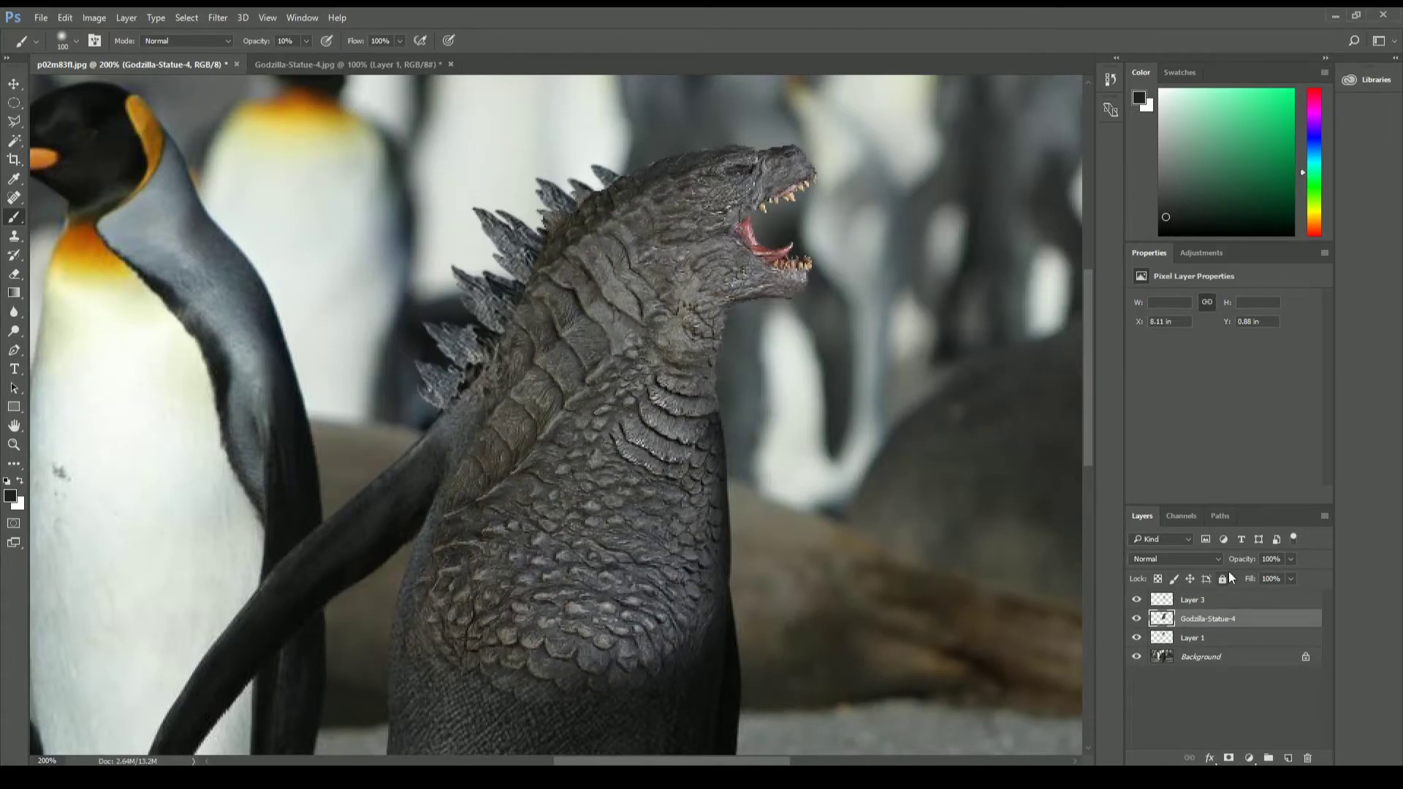
pyautogui.hotkey('alt', ']')
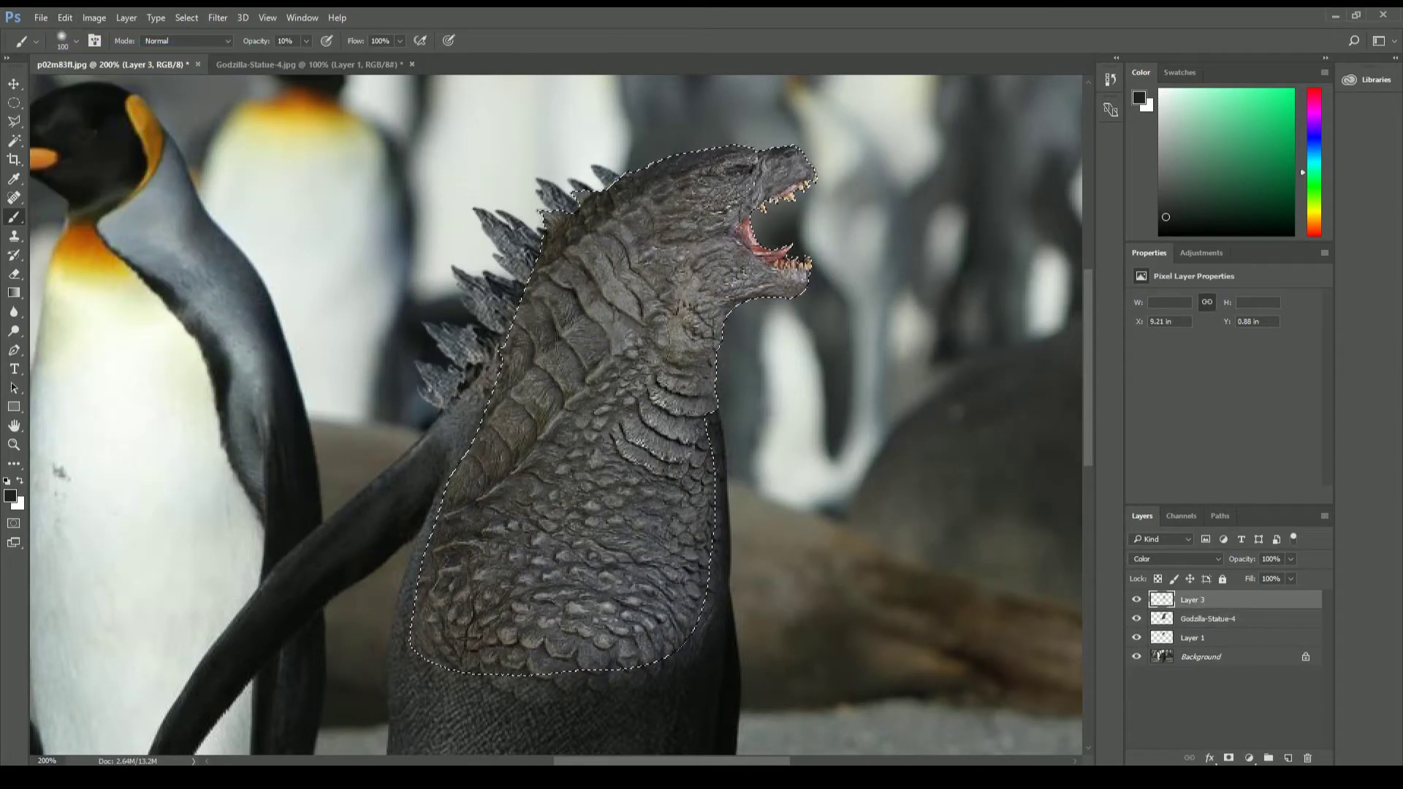
# Step: Paint neutral grey over Godzilla at 24% brush opacity, then deselect
pyautogui.click(306, 42)
pyautogui.moveTo(304, 45); pyautogui.dragTo(315, 46)
pyautogui.moveTo(556, 643); pyautogui.dragTo(512, 232)
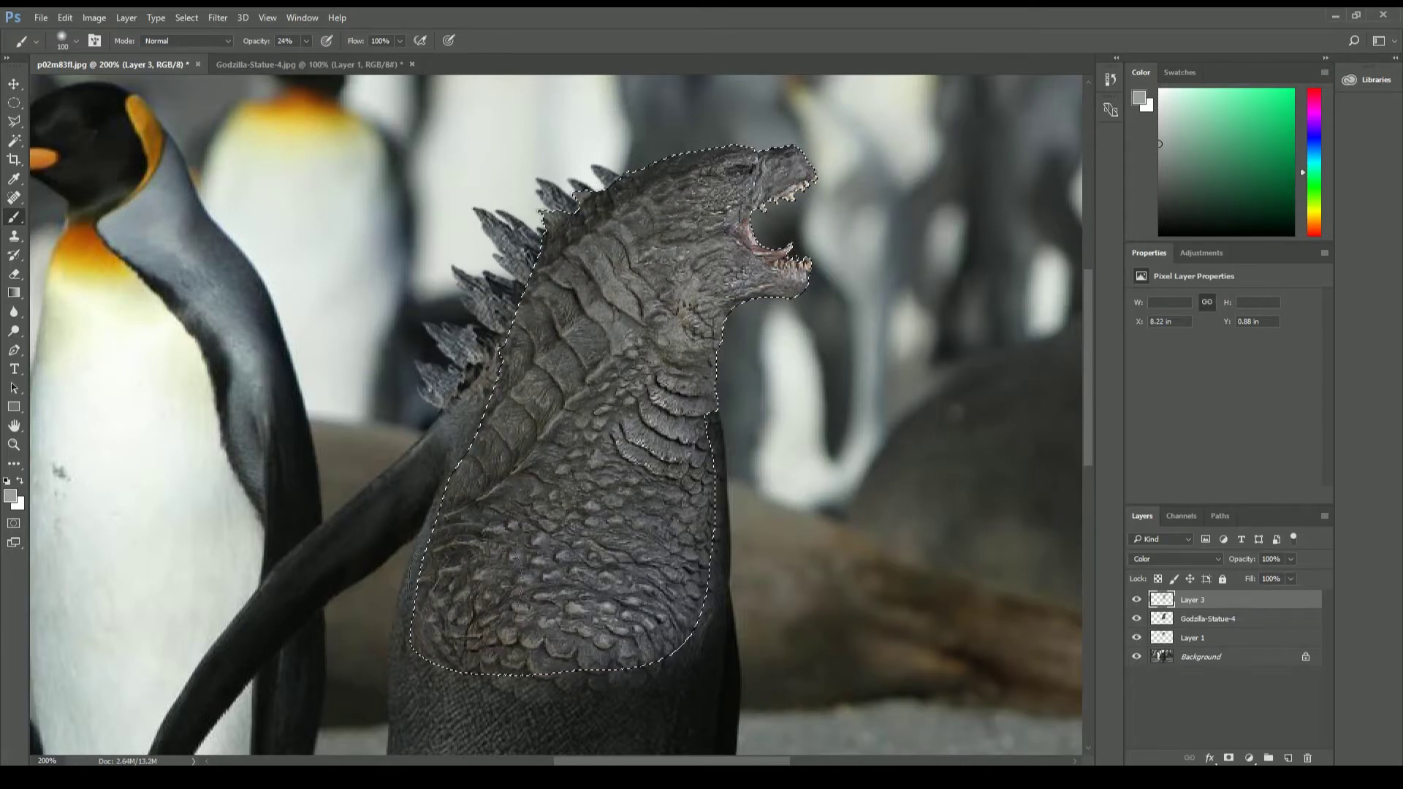
pyautogui.keyDown('alt'); pyautogui.click(512, 233); pyautogui.keyUp('alt')
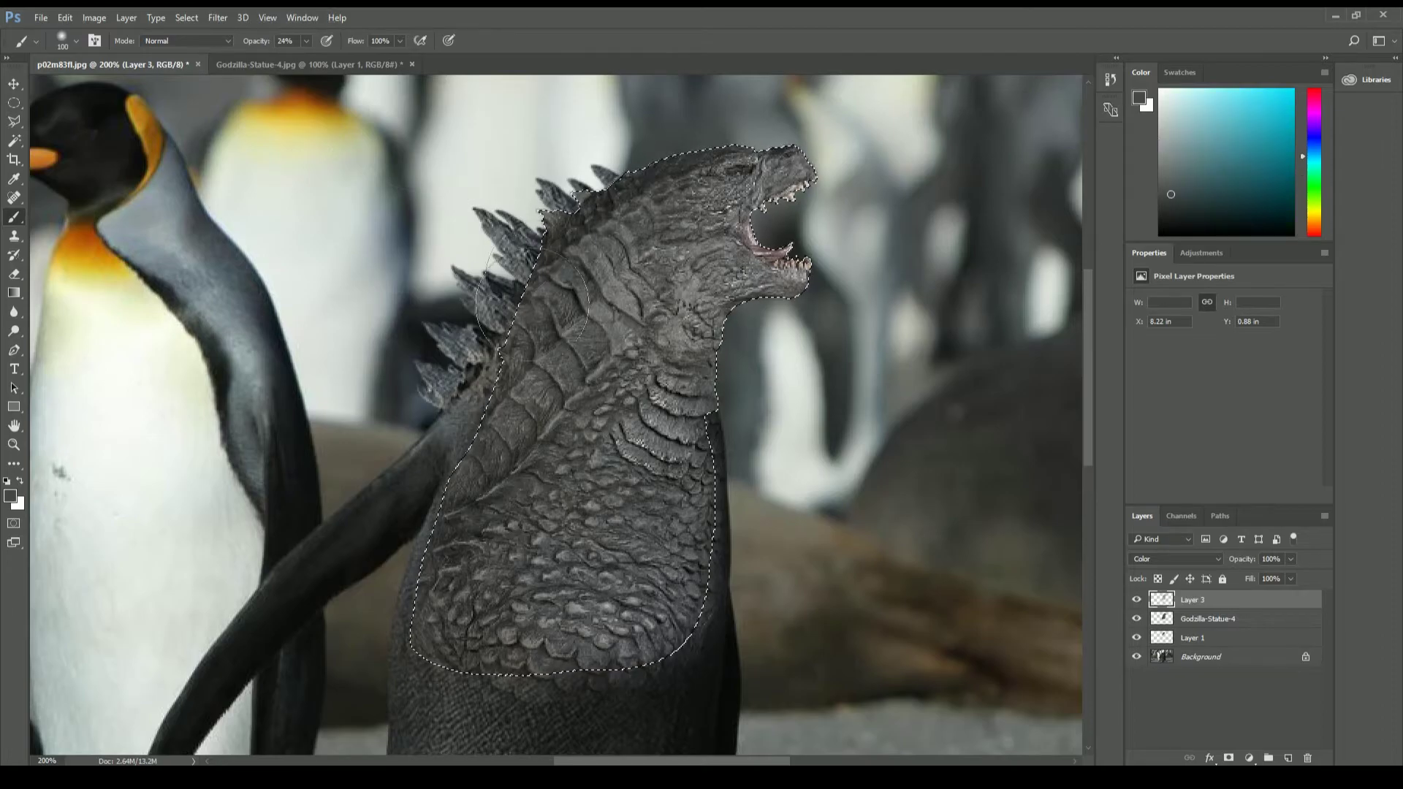
pyautogui.hotkey('ctrl', 'd')
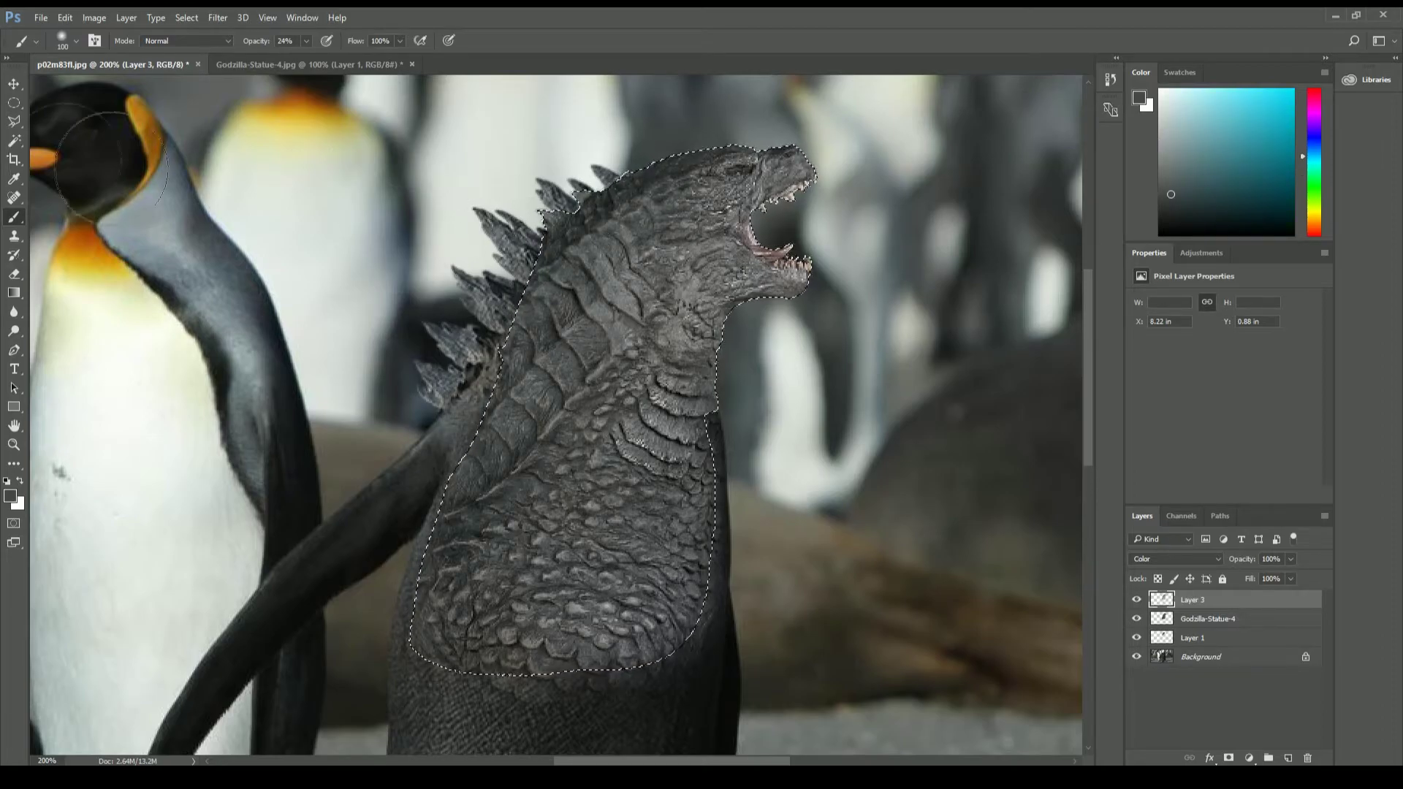
pyautogui.press('m')
pyautogui.click(13, 217)
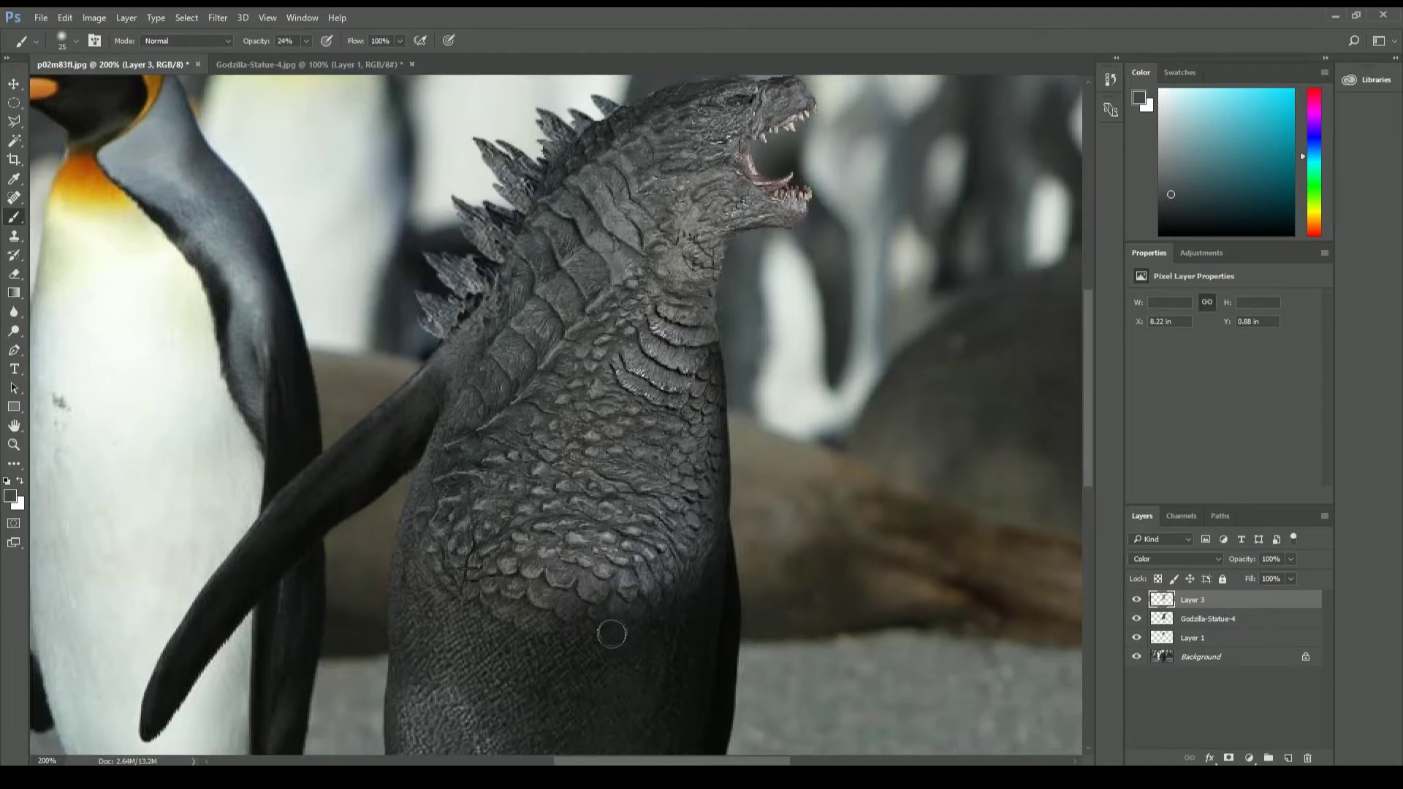
pyautogui.scroll(-3, 598, 515)
# Step: On a new Layer 4, darken the lower chest with black at low opacity inside the chest selection
pyautogui.click(1288, 758)
pyautogui.keyDown('ctrl'); pyautogui.click(1162, 619); pyautogui.keyUp('ctrl')
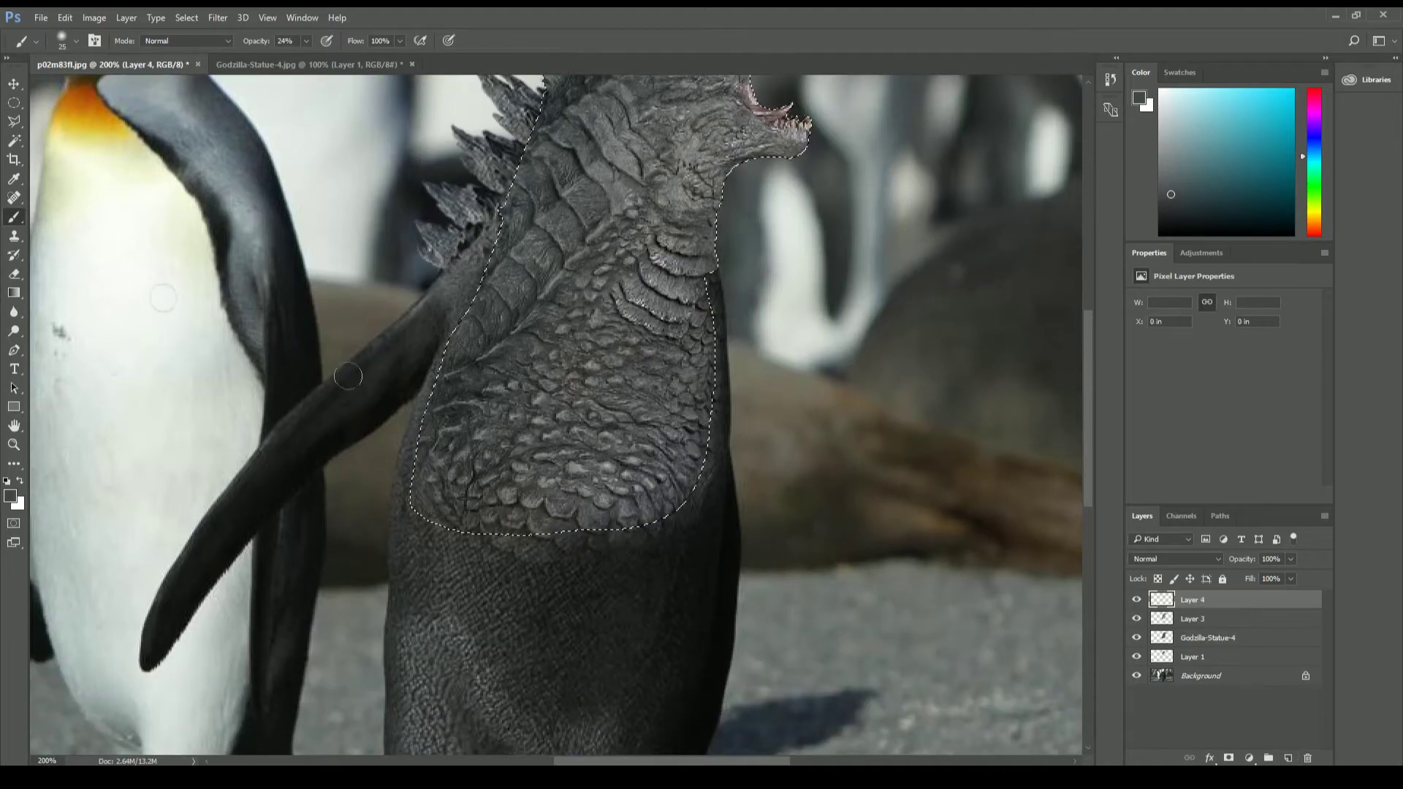
pyautogui.press('d')
pyautogui.press(']')
pyautogui.press(']')
pyautogui.press(']')
pyautogui.moveTo(431, 366)
pyautogui.mouseDown()
pyautogui.moveTo(512, 526)
pyautogui.moveTo(676, 537)
pyautogui.moveTo(745, 185)
pyautogui.mouseUp()
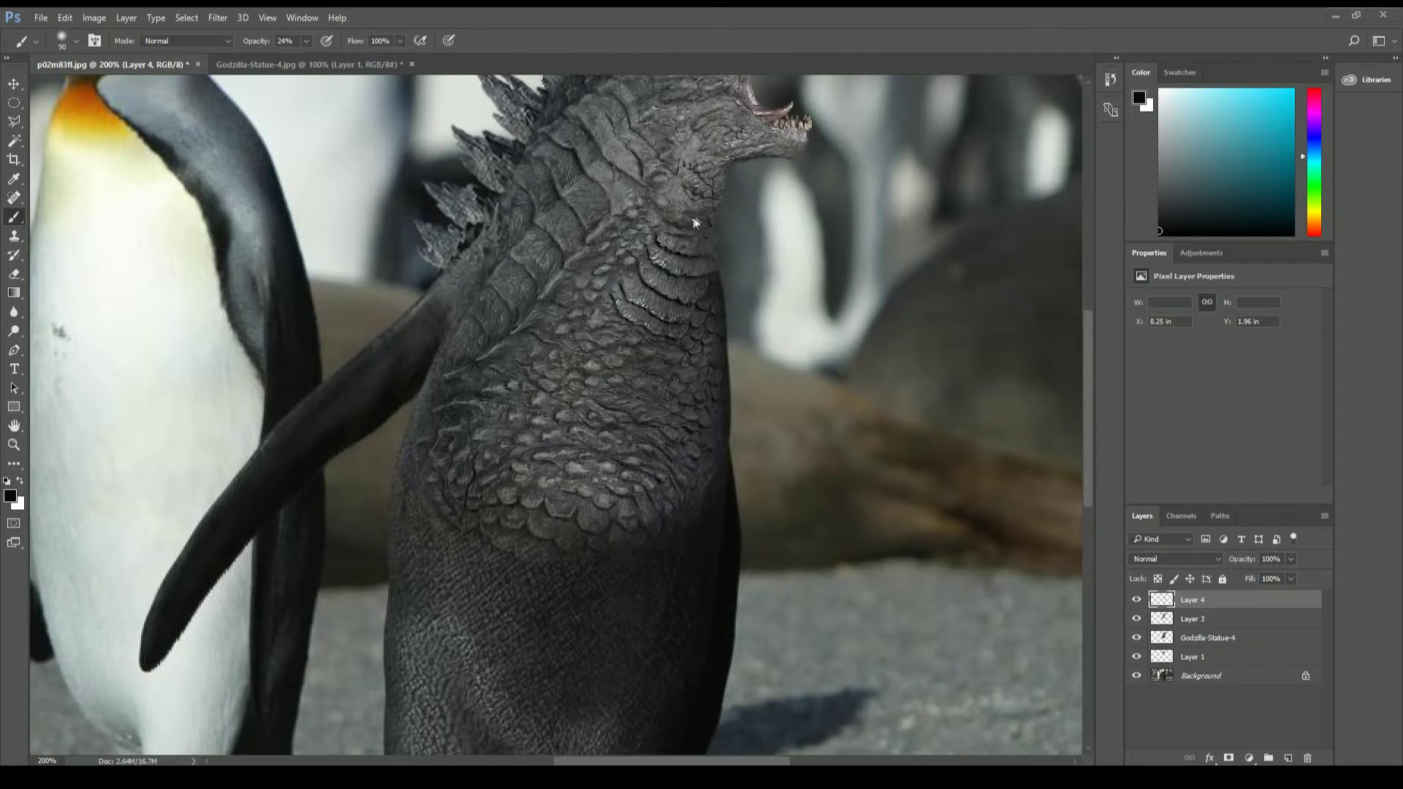
pyautogui.press('1')
pyautogui.scroll(3, 767, 190)
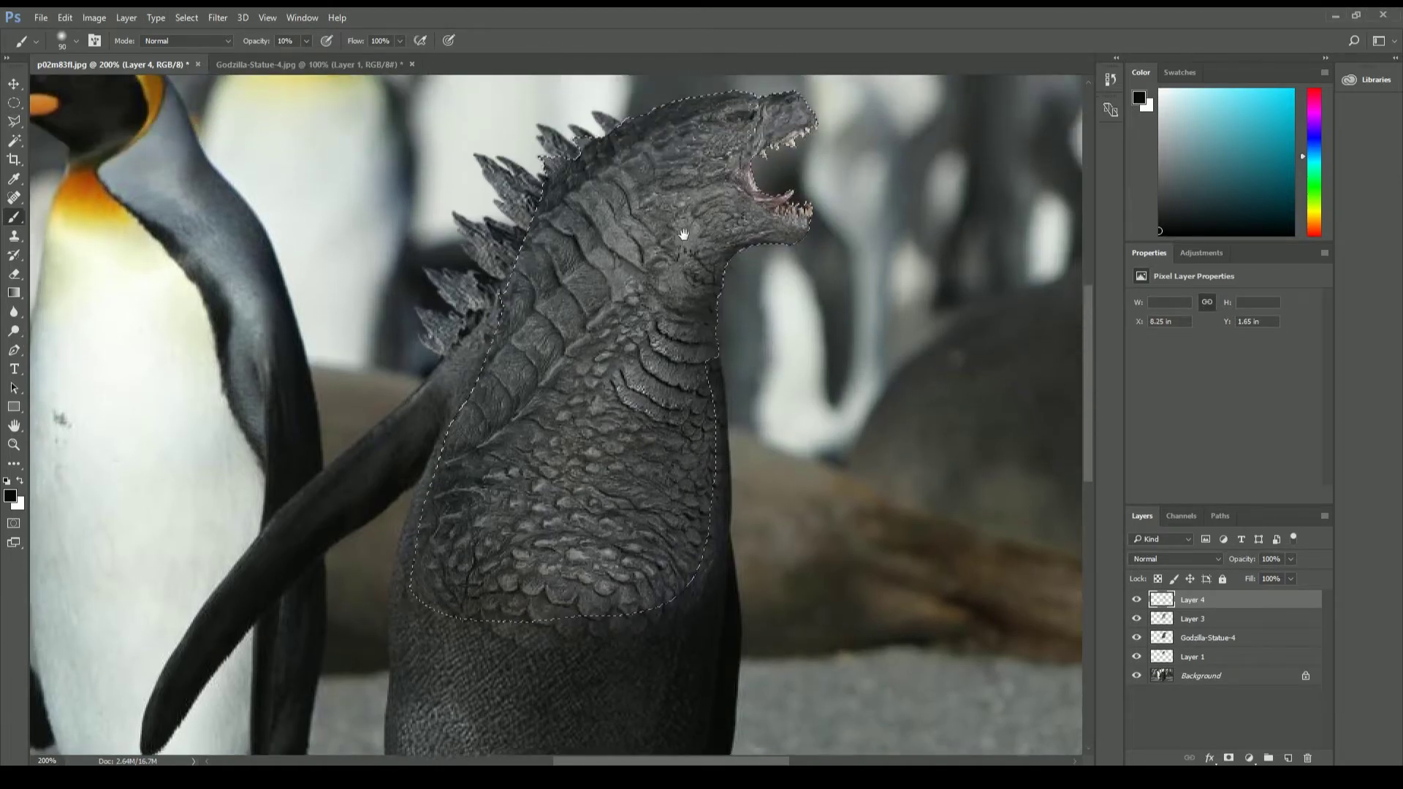
pyautogui.hotkey('ctrl', 'd')
# Step: Zoom in to 400% on the neck and cancel an unfinished neck selection
pyautogui.press('m')
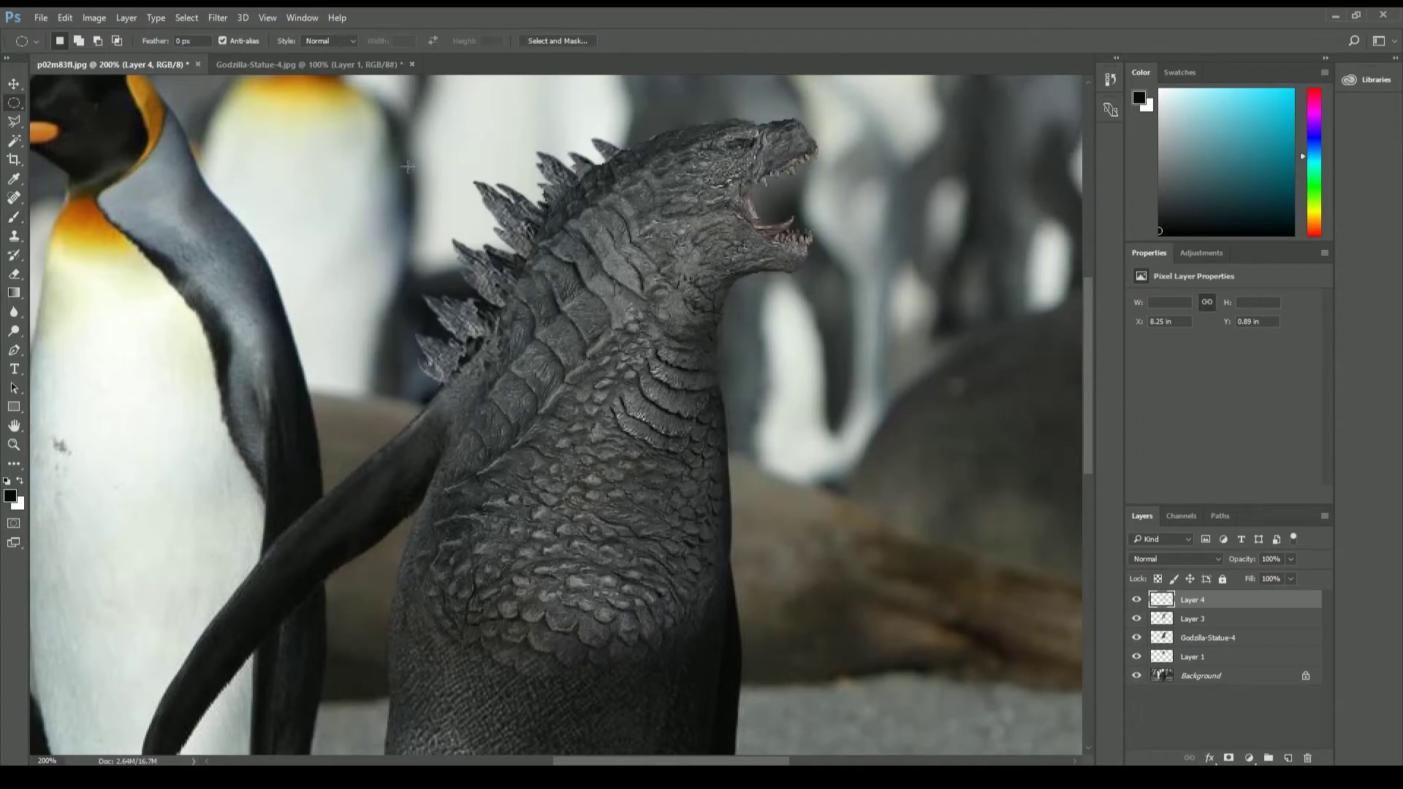
pyautogui.click(1145, 619)
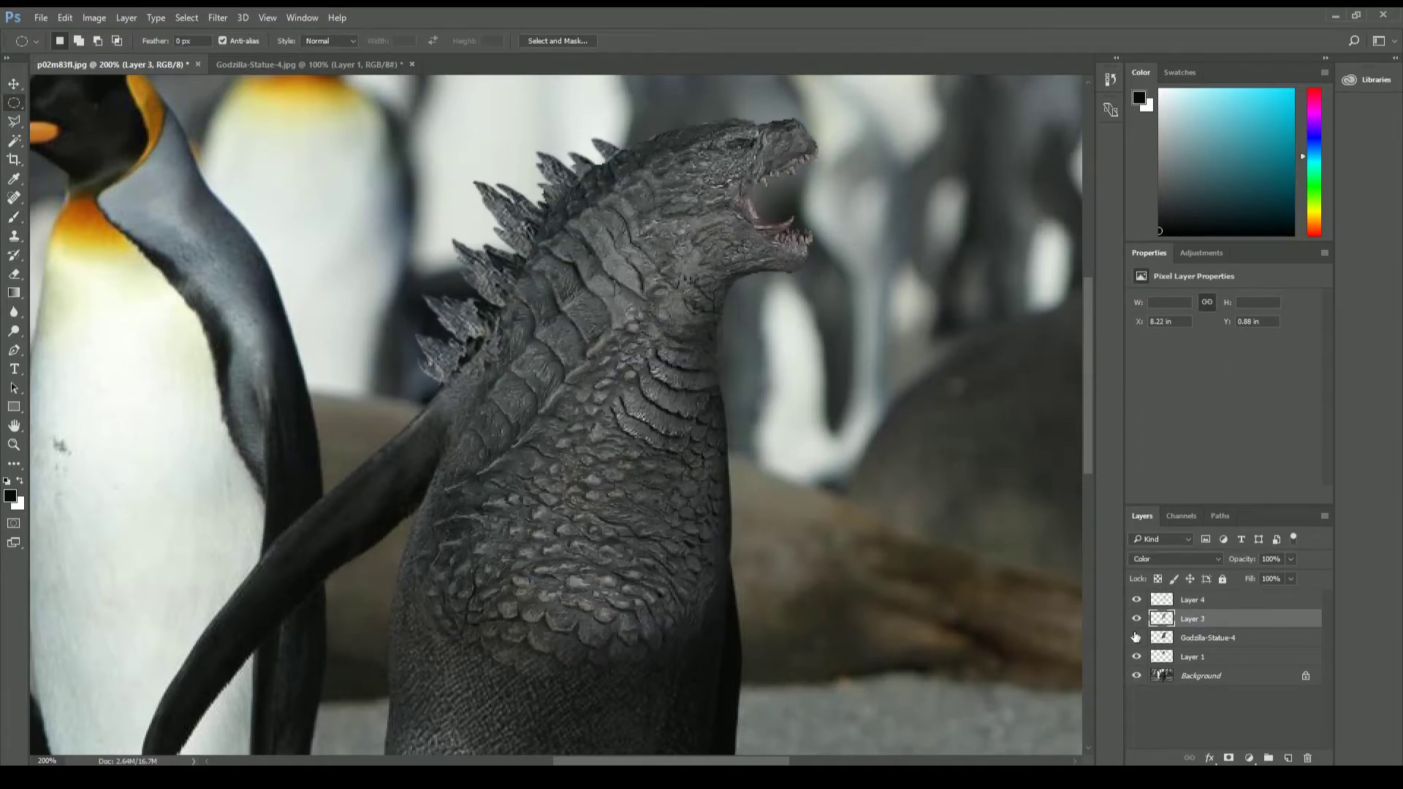
pyautogui.press('z')
pyautogui.click(774, 365)
pyautogui.hotkey('alt', '[')
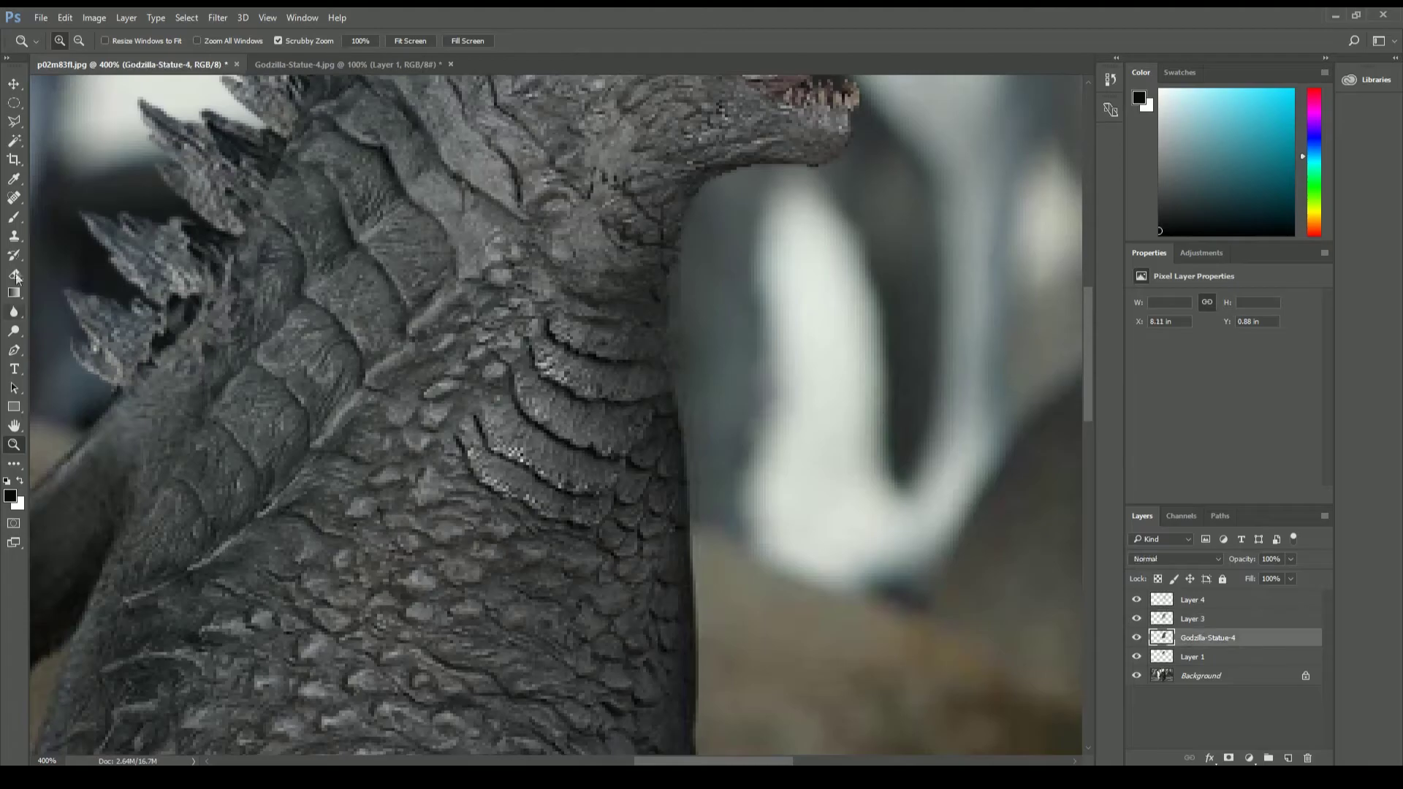
pyautogui.press('l')
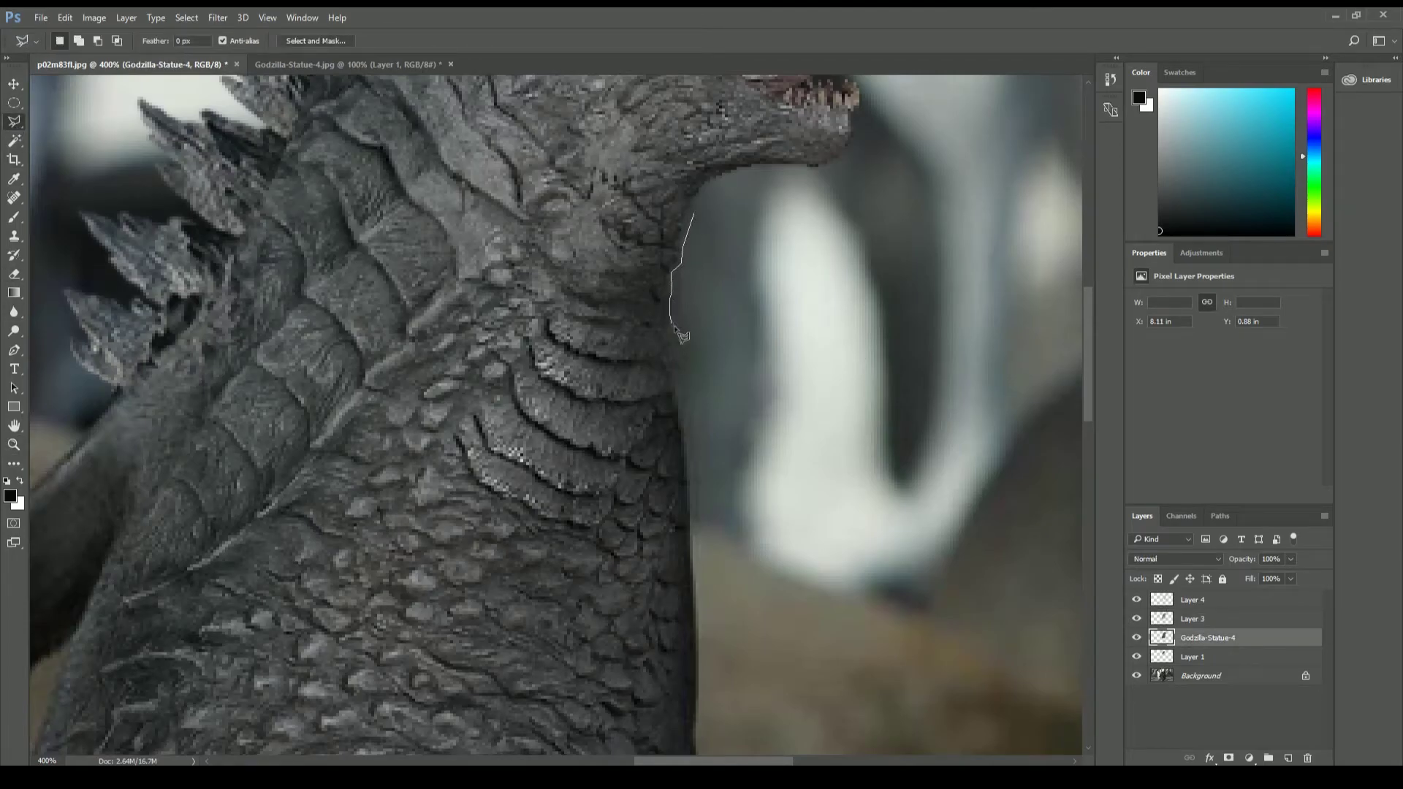
pyautogui.press('Escape')
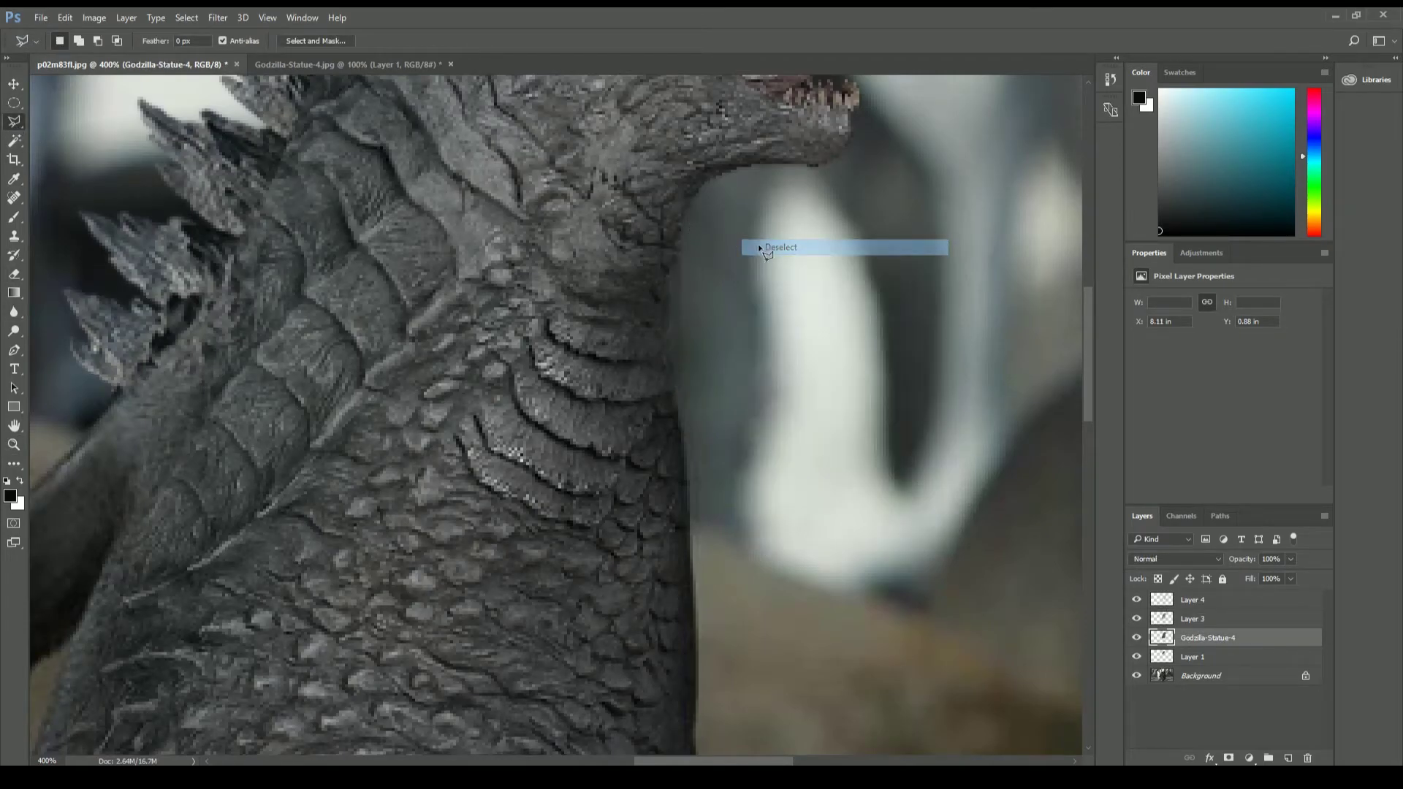
pyautogui.press('Escape')
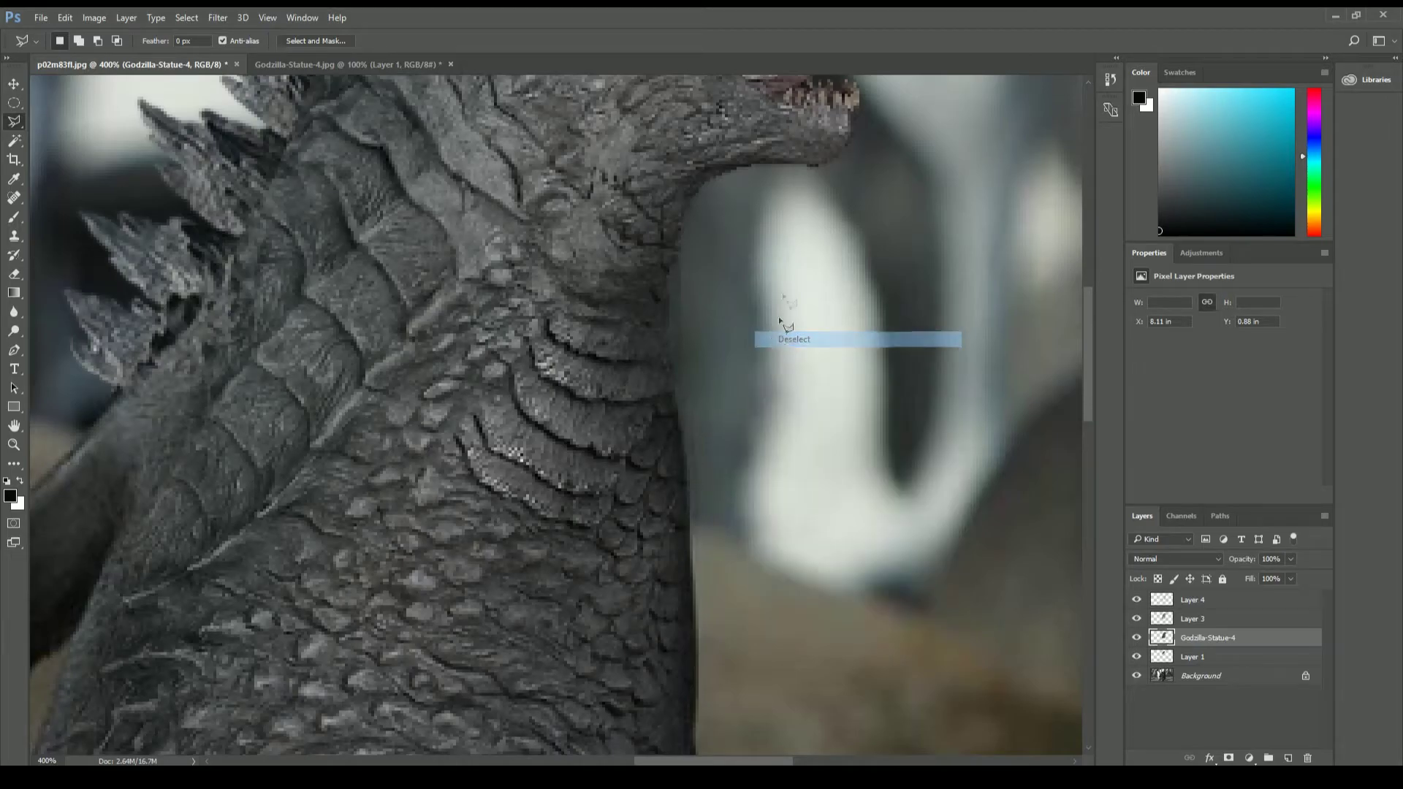
# Step: Start a straight-edged neck selection on Layer 4, cancel it, and zoom out to the whole photo
pyautogui.click(1193, 600)
pyautogui.click(737, 182)
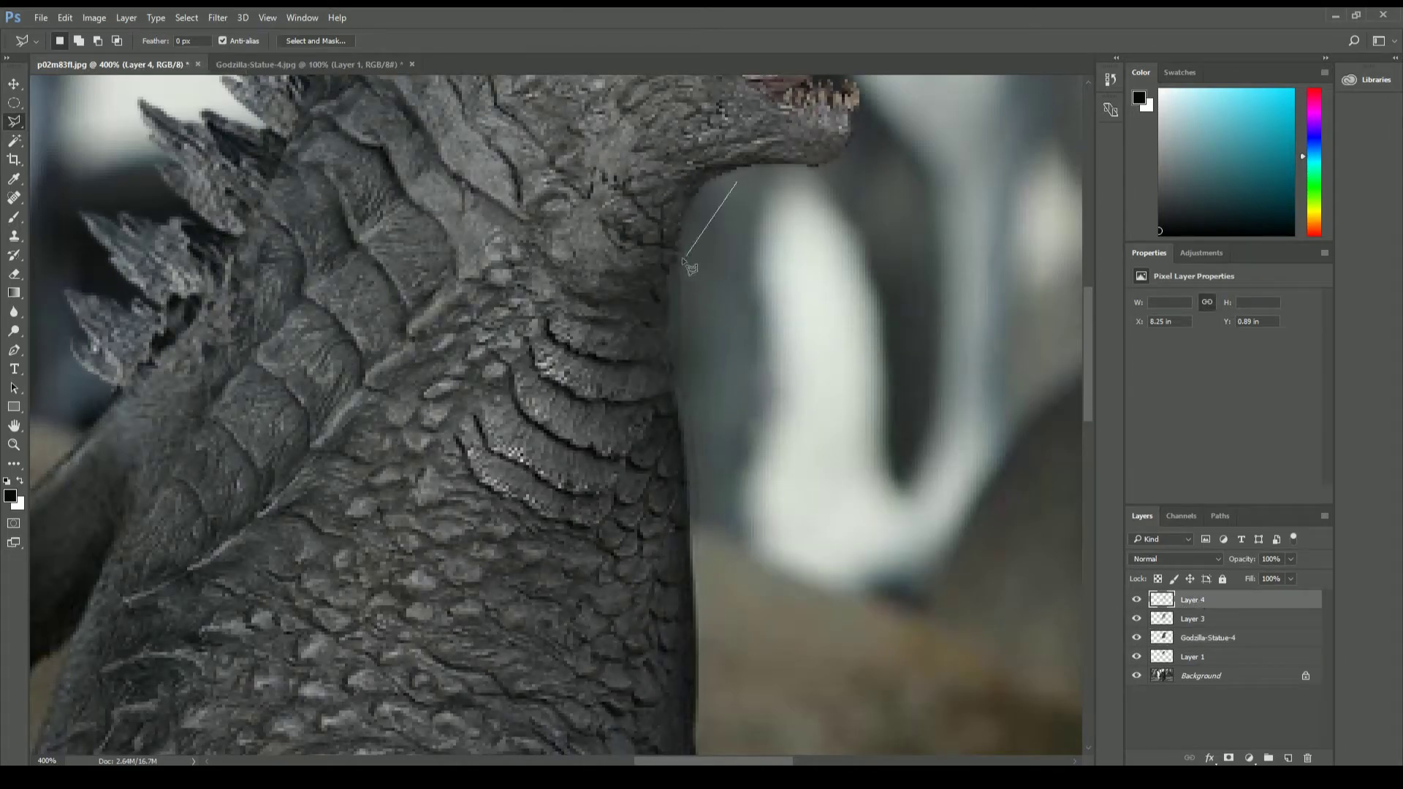
pyautogui.rightClick(755, 197)
pyautogui.press('Escape')
pyautogui.press('z')
pyautogui.moveTo(555, 366); pyautogui.dragTo(454, 364)
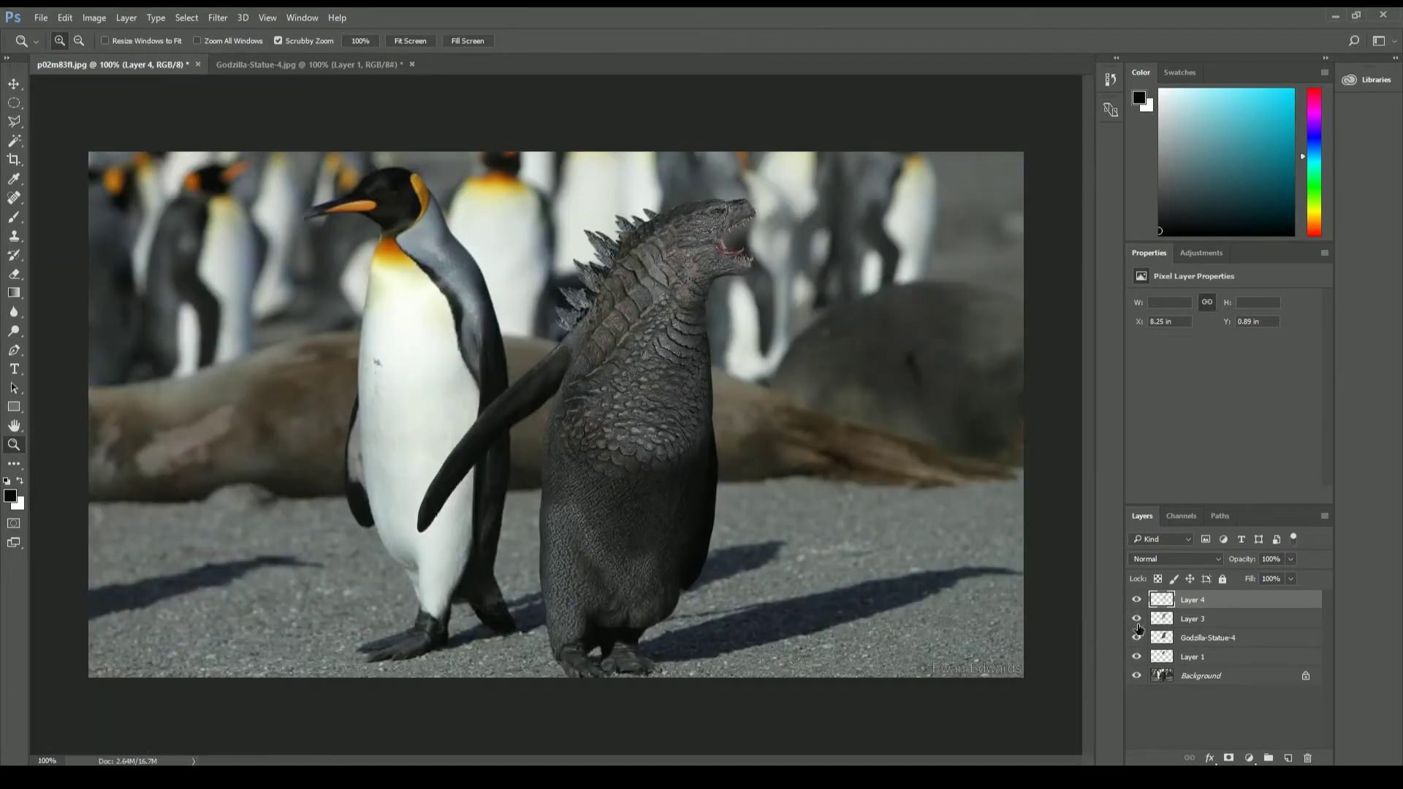
# Step: Softly erase Godzilla-Statue-4's edges with a large, low-opacity eraser so the body fades into the penguin
pyautogui.click(1231, 638)
pyautogui.click(15, 278)
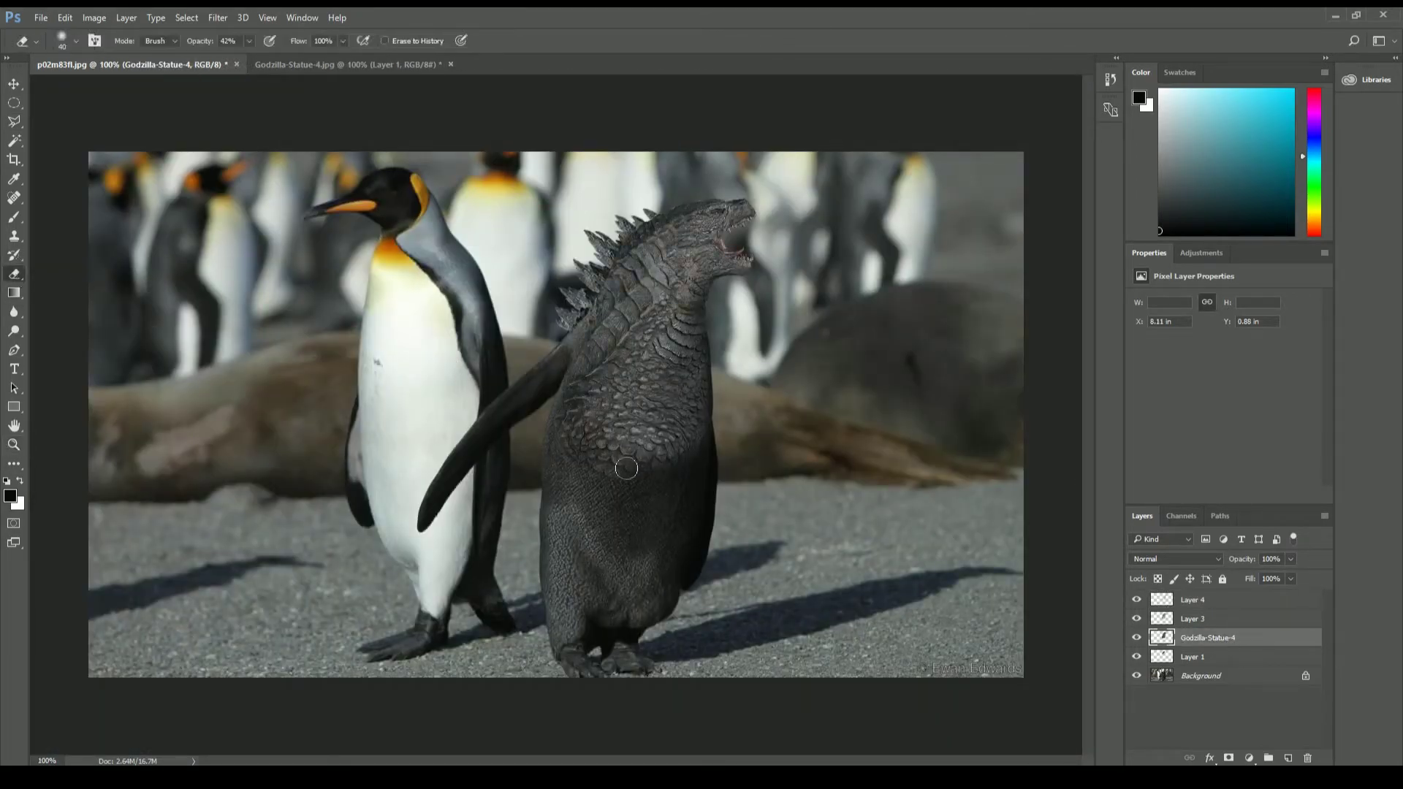
pyautogui.press('1')
pyautogui.press('2')
pyautogui.press(']')
pyautogui.press(']')
pyautogui.press(']')
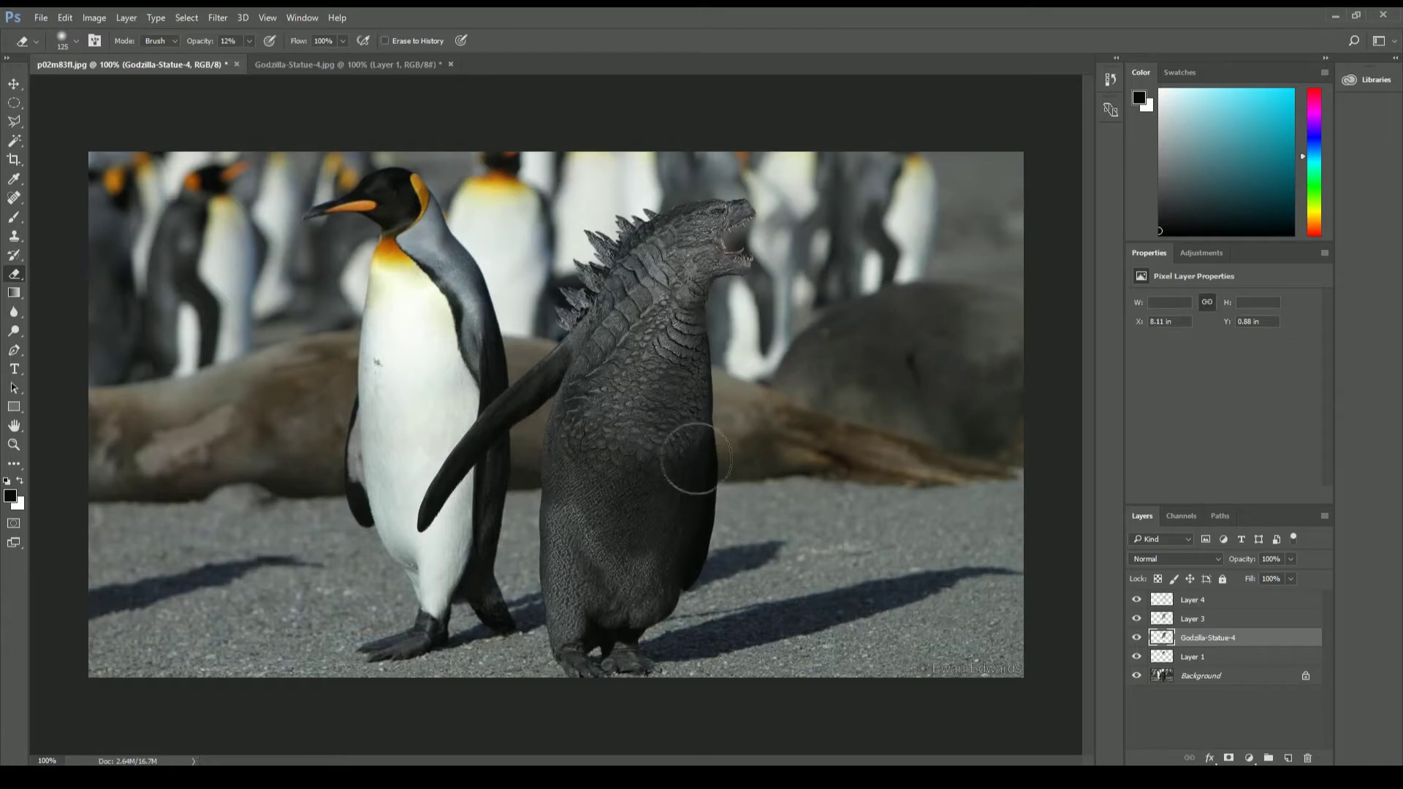
pyautogui.press('[')
# Step: On new Layer 5, softly shade Godzilla's body inside a selection of its pixels
pyautogui.click(1199, 603)
pyautogui.hotkey('ctrl', 'shift', 'alt', 'n')
pyautogui.keyDown('ctrl'); pyautogui.click(1160, 662); pyautogui.keyUp('ctrl')
pyautogui.press('b')
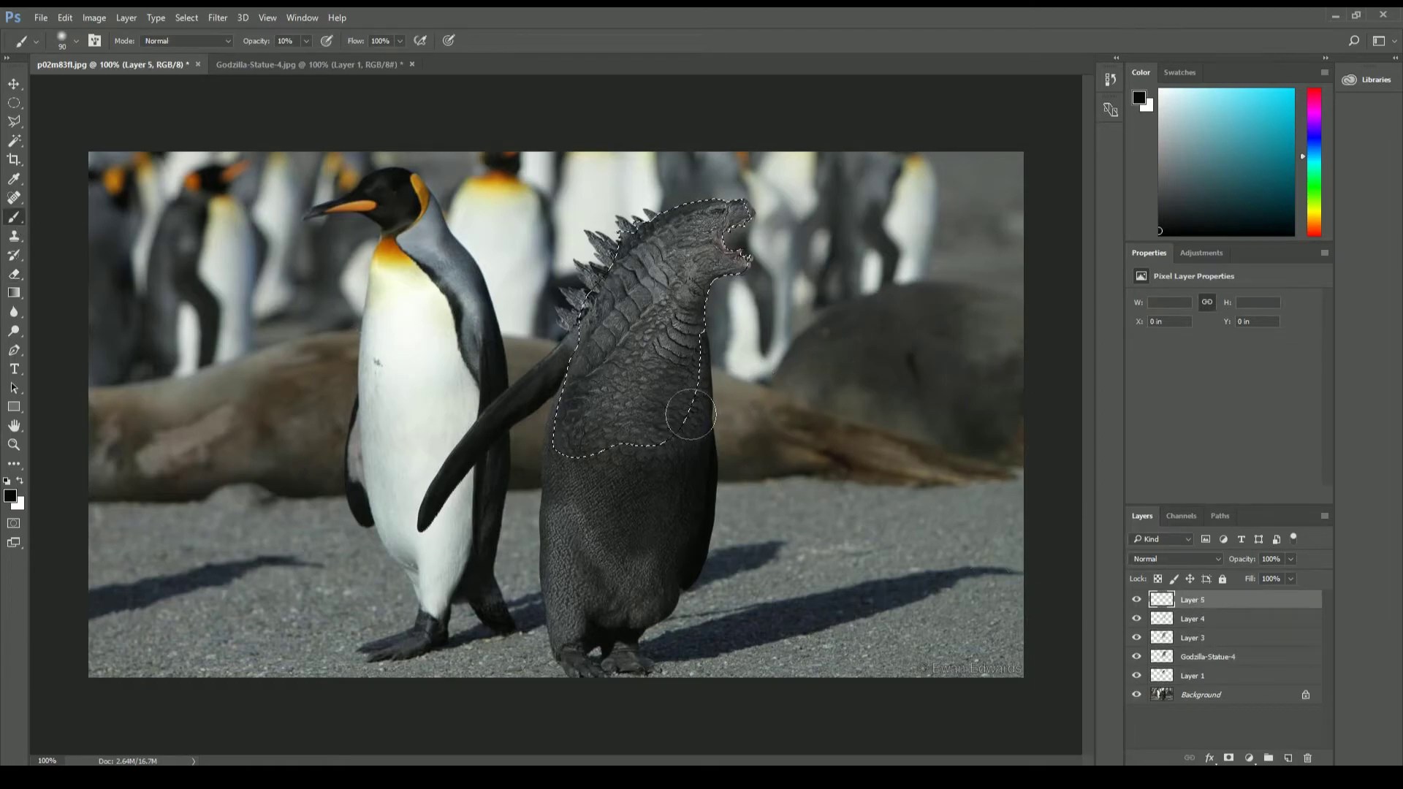
pyautogui.press(']')
pyautogui.press(']')
pyautogui.moveTo(643, 351)
pyautogui.mouseDown()
pyautogui.moveTo(732, 448)
pyautogui.moveTo(782, 216)
pyautogui.mouseUp()
pyautogui.press('m')
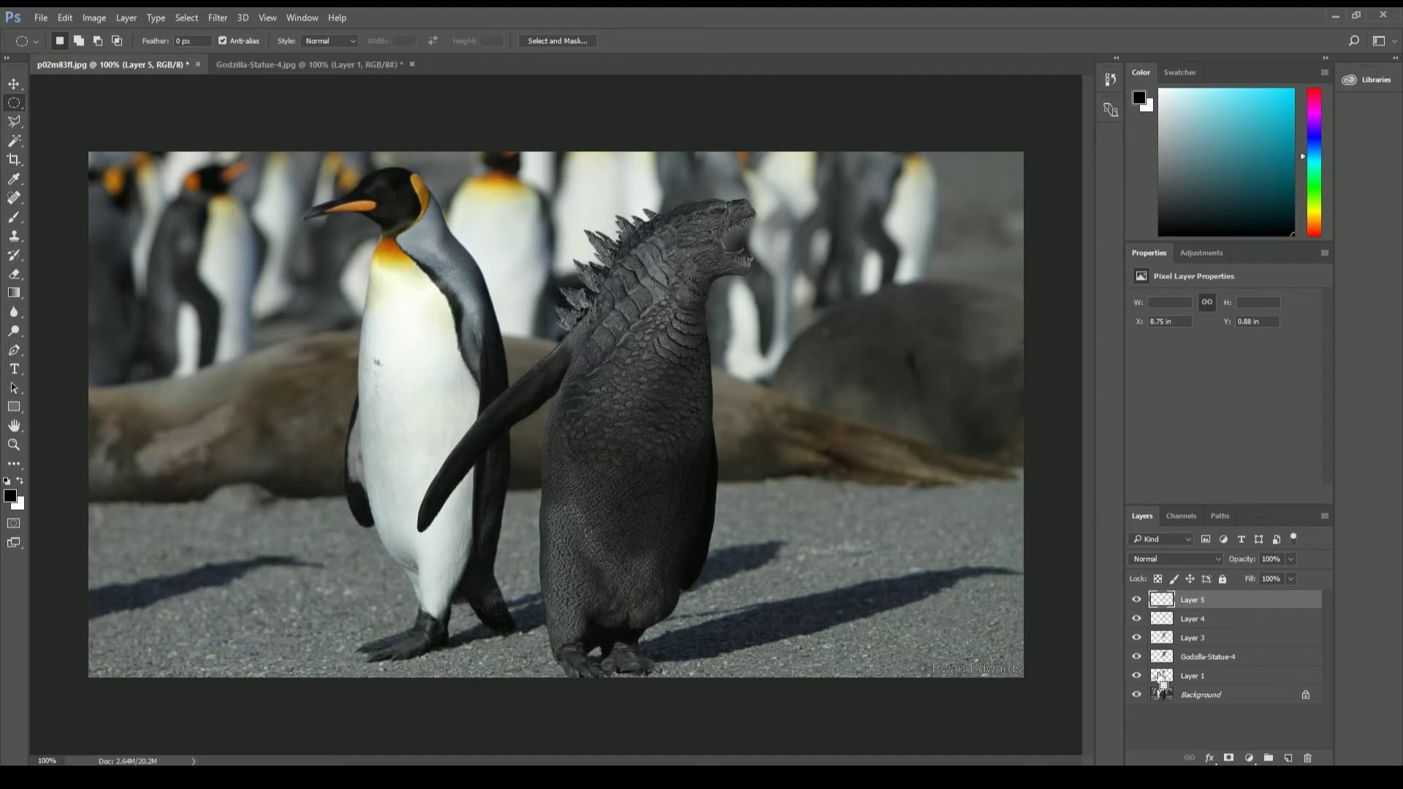
# Step: On new Layer 6, paint dark shading over the body, chest and lower-left belly
pyautogui.click(1289, 758)
pyautogui.press('b')
pyautogui.moveTo(595, 203); pyautogui.dragTo(581, 193)
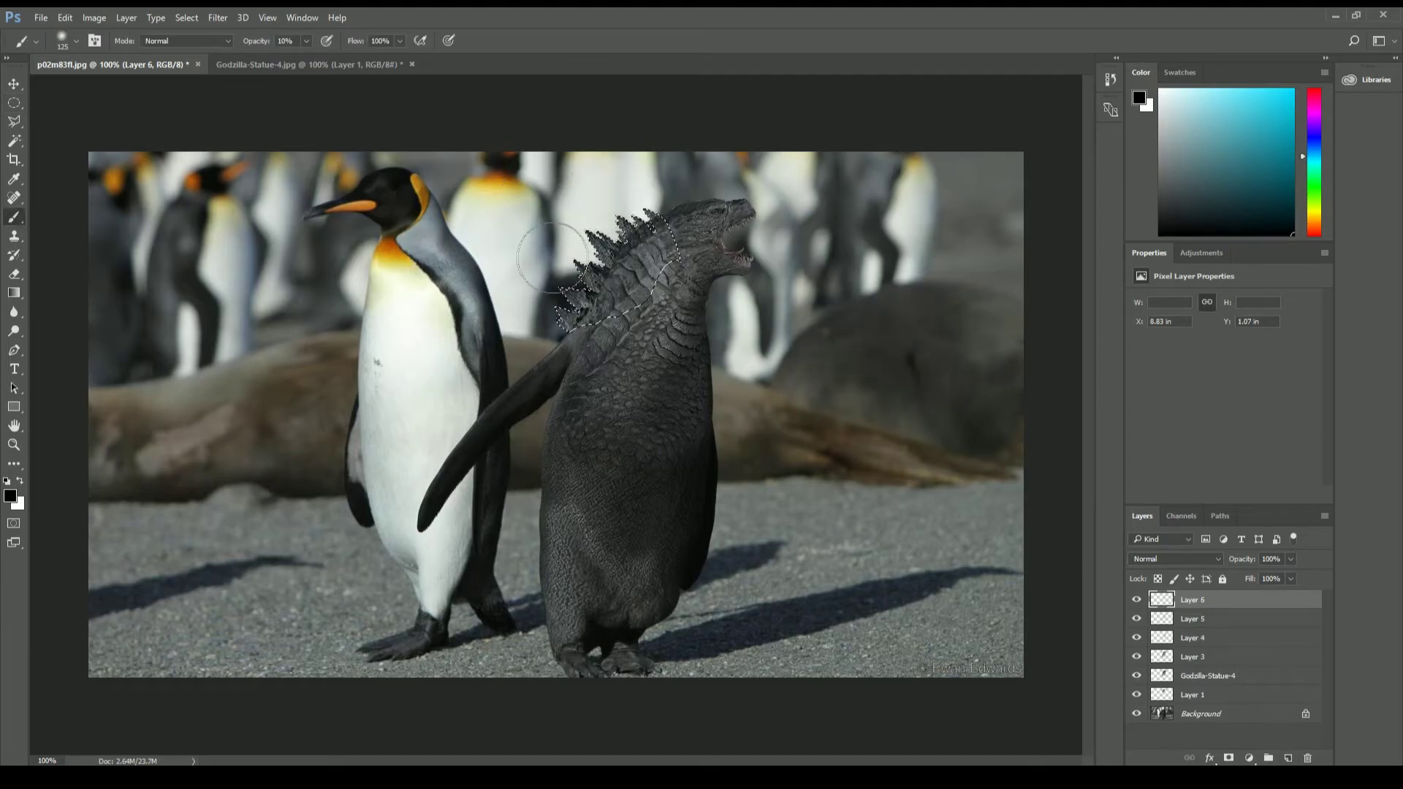
pyautogui.press('m')
pyautogui.press('b')
pyautogui.moveTo(654, 272); pyautogui.dragTo(639, 374)
pyautogui.moveTo(627, 412); pyautogui.dragTo(579, 448)
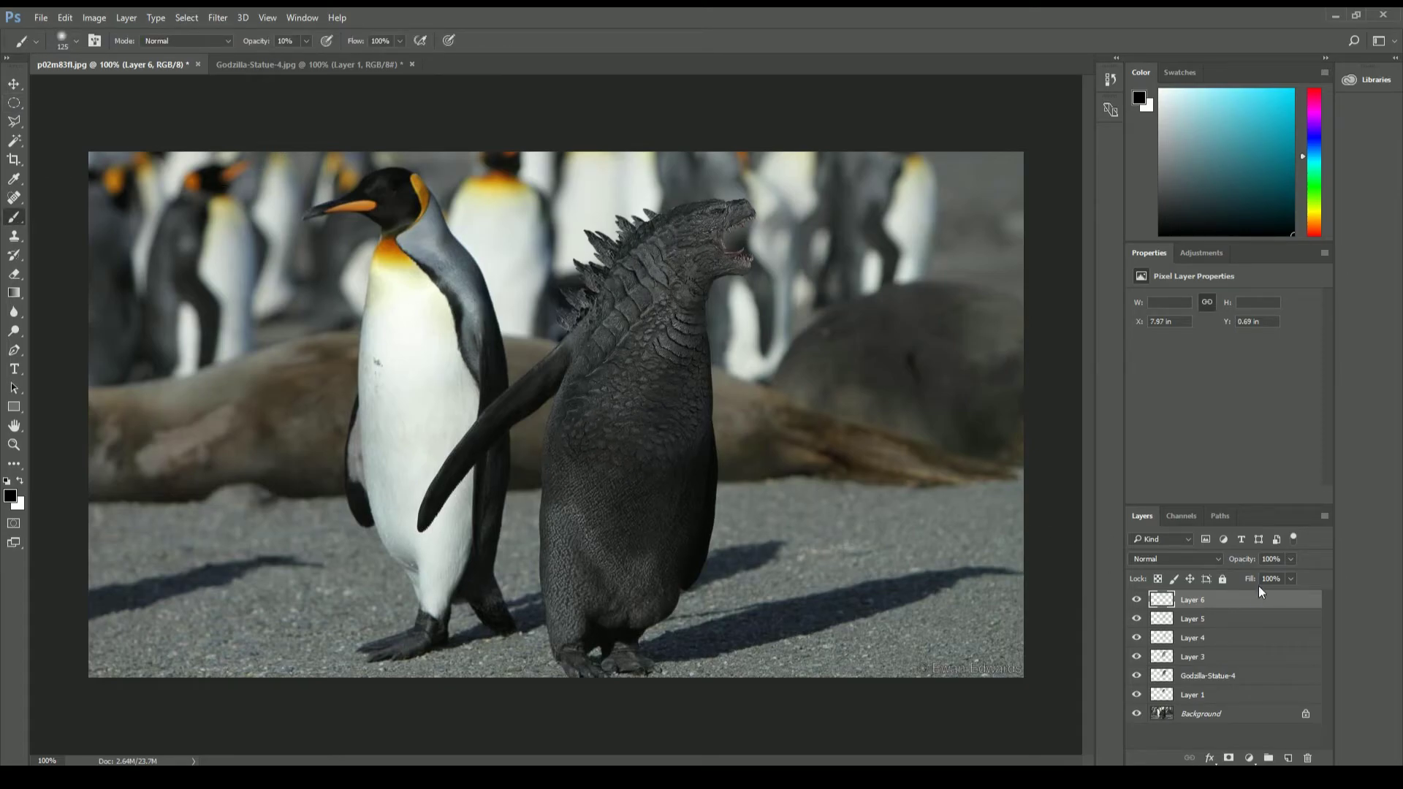
# Step: Brighten the scales with white strokes on a new Overlay Layer 7, then add a Color Balance adjustment
pyautogui.click(1289, 758)
pyautogui.click(1176, 559)
pyautogui.click(1170, 410)
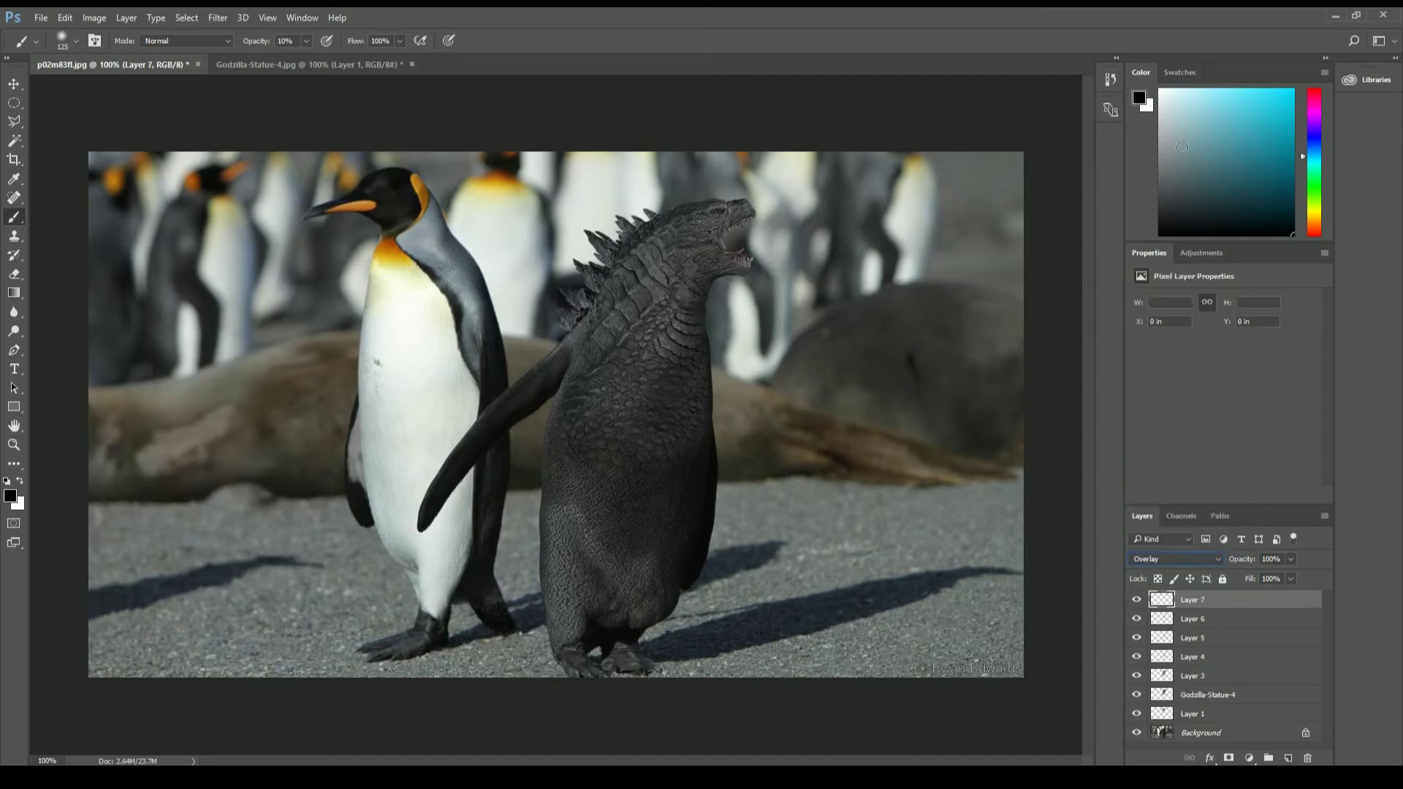
pyautogui.press('x')
pyautogui.press('[')
pyautogui.press('[')
pyautogui.press('[')
pyautogui.moveTo(680, 249); pyautogui.dragTo(683, 291)
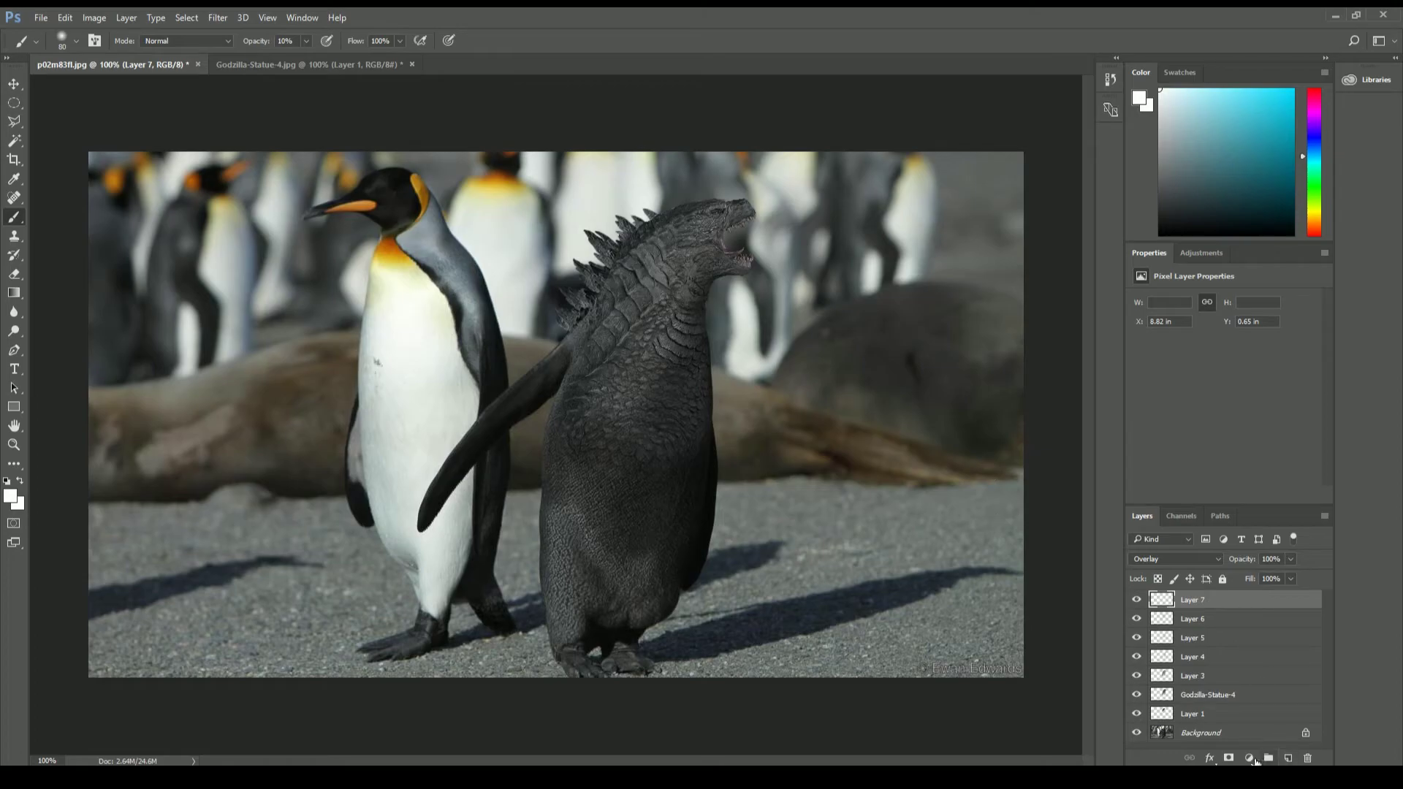
pyautogui.click(1249, 758)
pyautogui.click(1294, 597)
# Step: Shift the shadow colour balance toward +9/-3/+7 and move on to the highlights
pyautogui.moveTo(1205, 384)
pyautogui.mouseDown()
pyautogui.moveTo(1211, 334)
pyautogui.moveTo(1195, 327)
pyautogui.mouseUp()
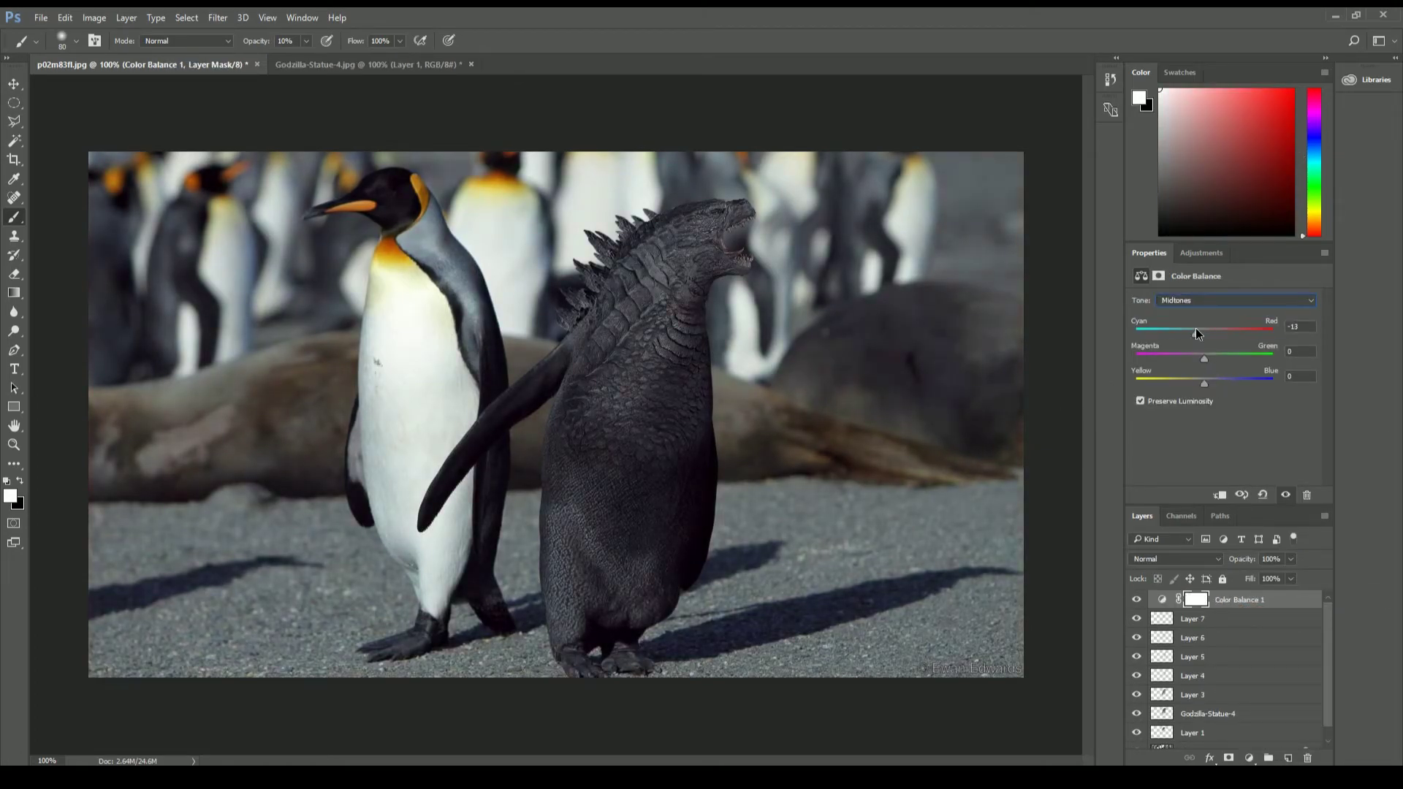
pyautogui.press('Down')
pyautogui.press('Down')
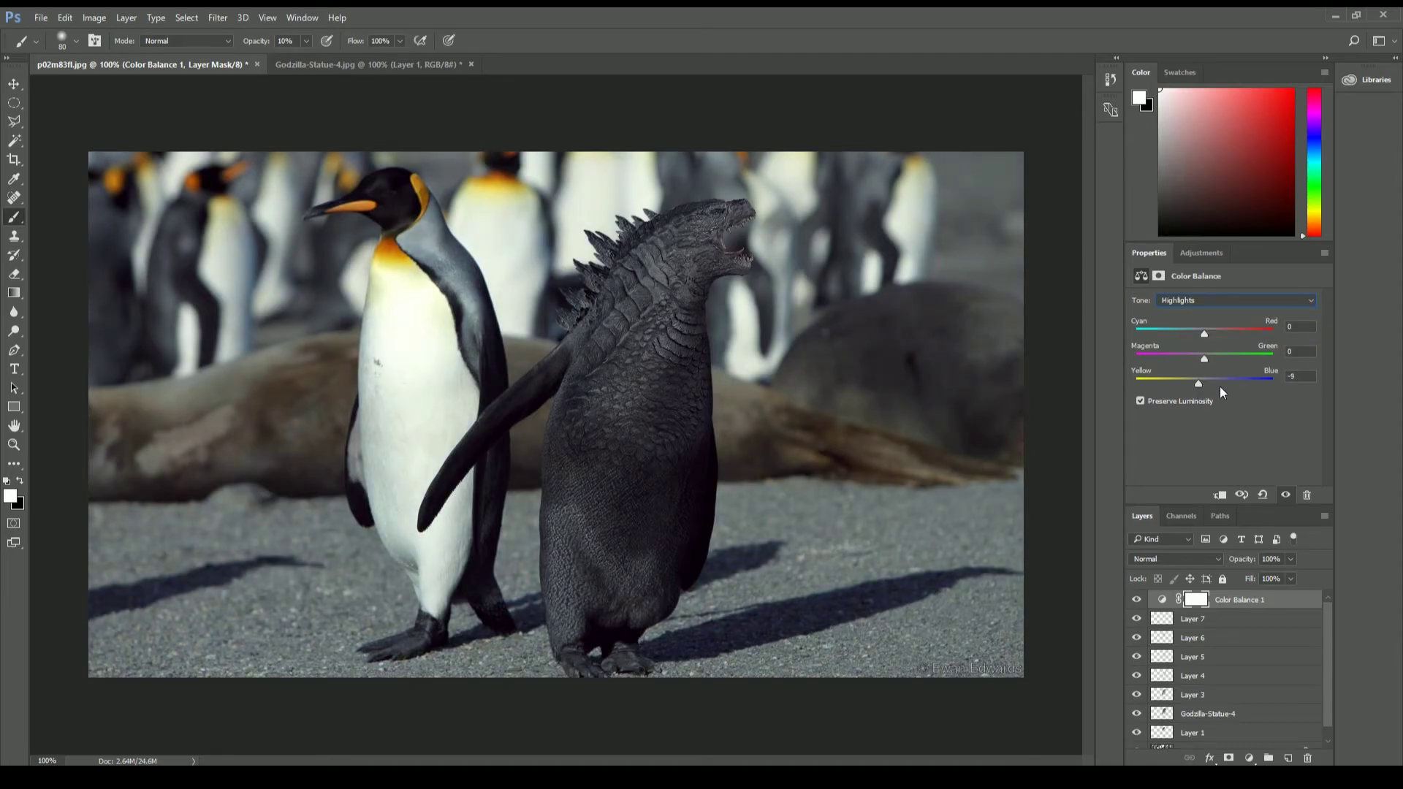